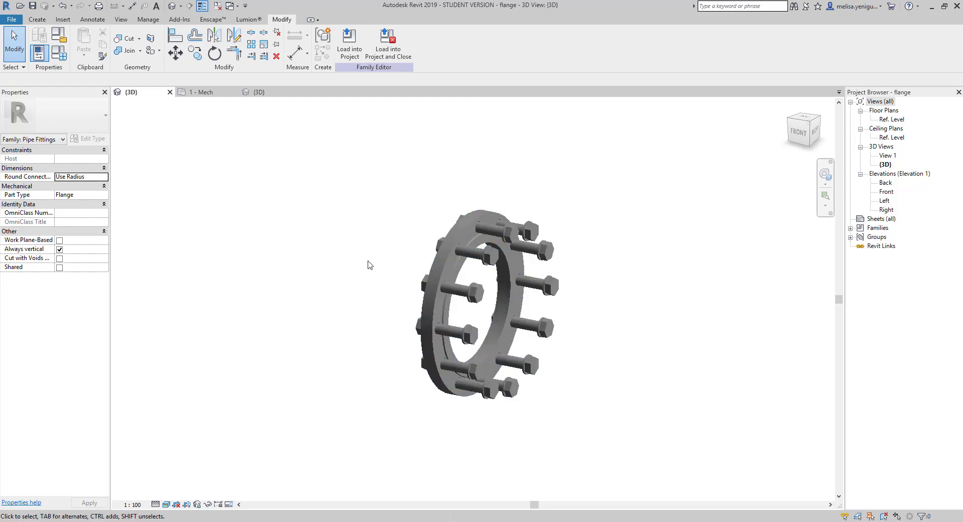
Reload the flange family into Project5, overwriting the existing version.
left_click(444, 268)
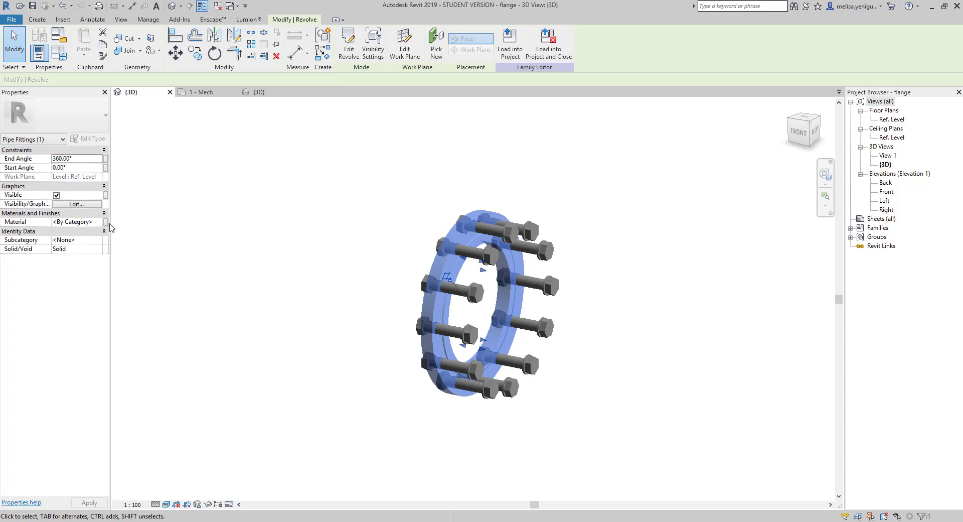
left_click(292, 236)
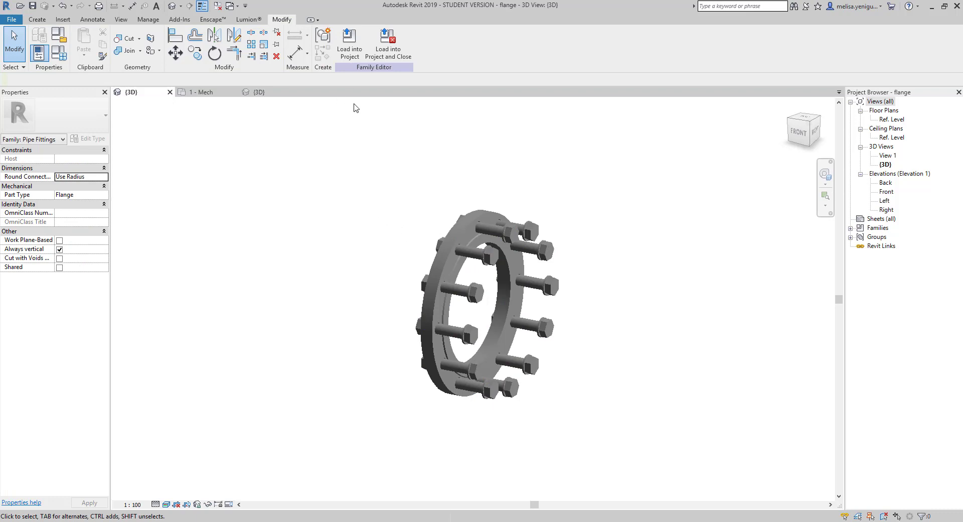
left_click(350, 44)
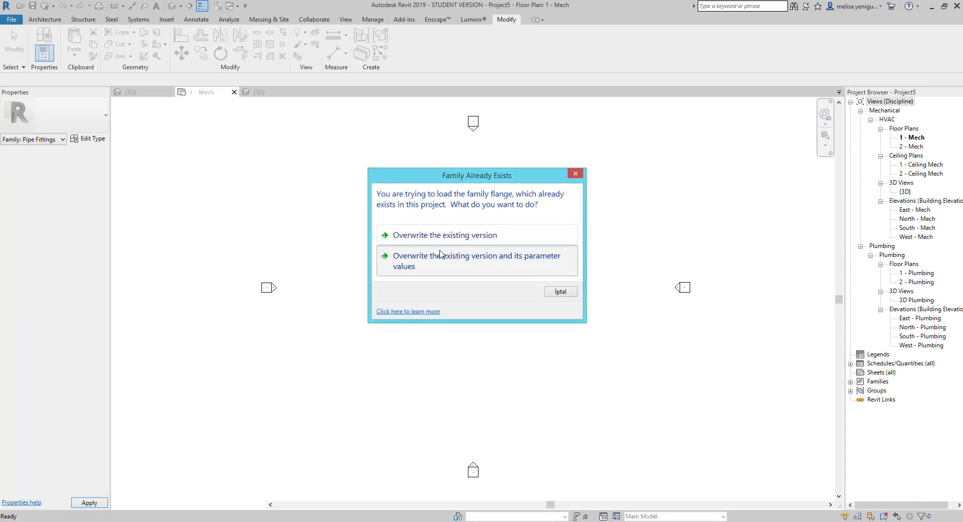
left_click(440, 255)
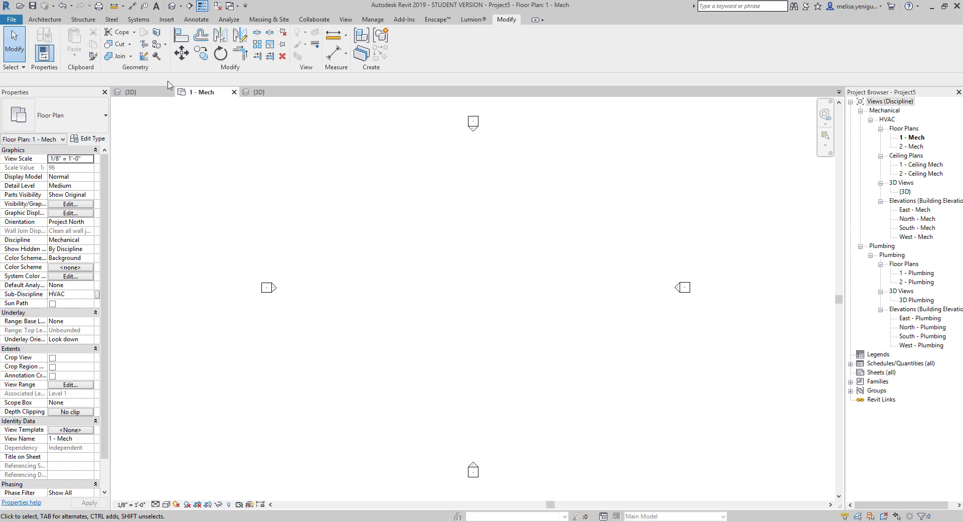
Place a flange pipe fitting near the centre of the 1 - Mech plan.
left_click(138, 19)
left_click(510, 52)
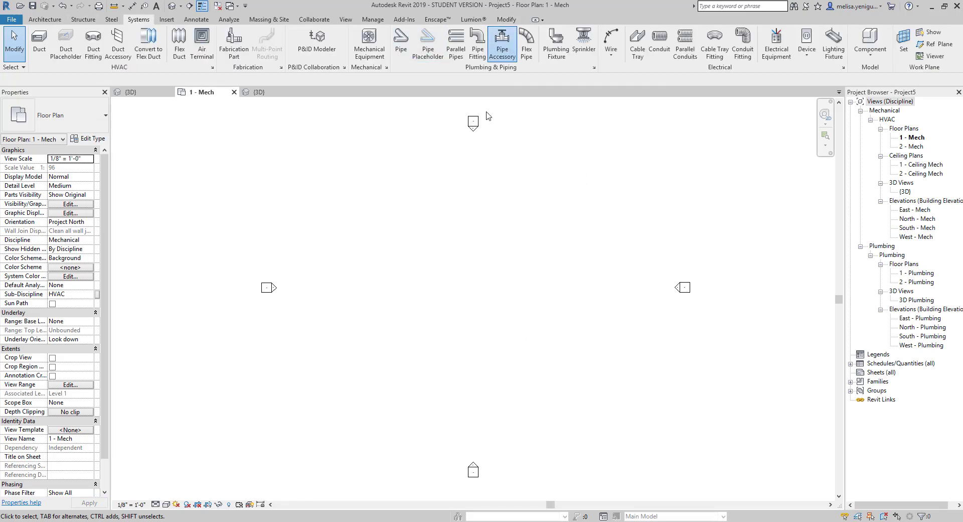
left_click(540, 274)
left_click(473, 49)
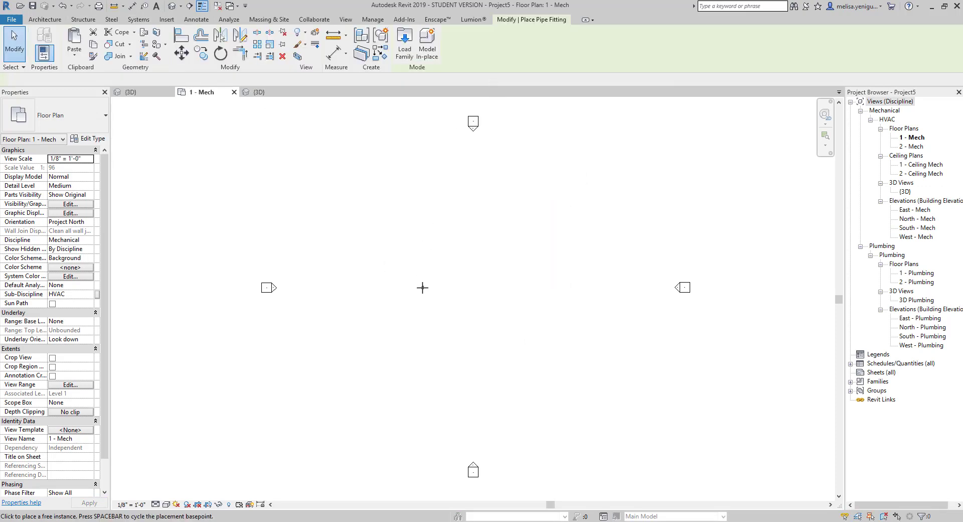
left_click(427, 277)
key("Escape")
key("Escape")
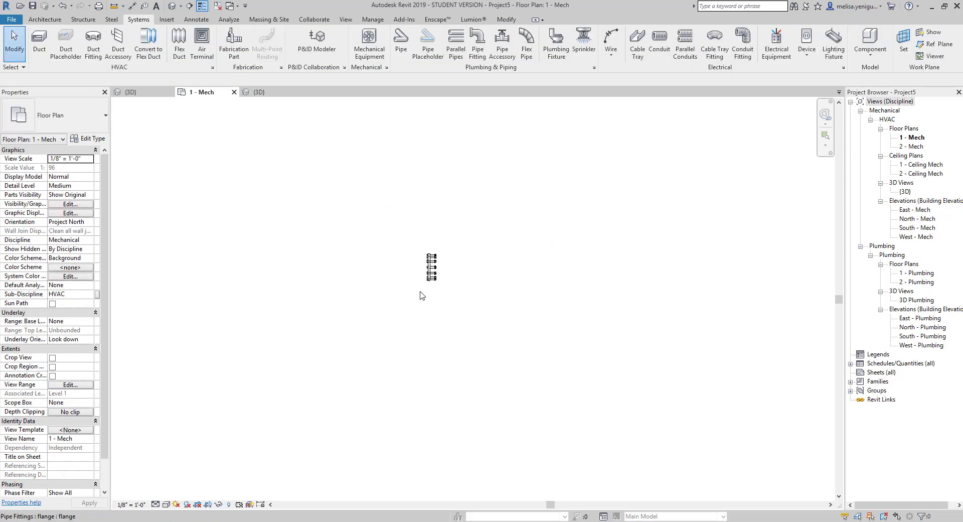
Set the view's Detail Level to Fine and Visual Style to Realistic.
scroll(424, 286, "up", 5)
left_click(156, 504)
left_click(168, 493)
left_click(166, 503)
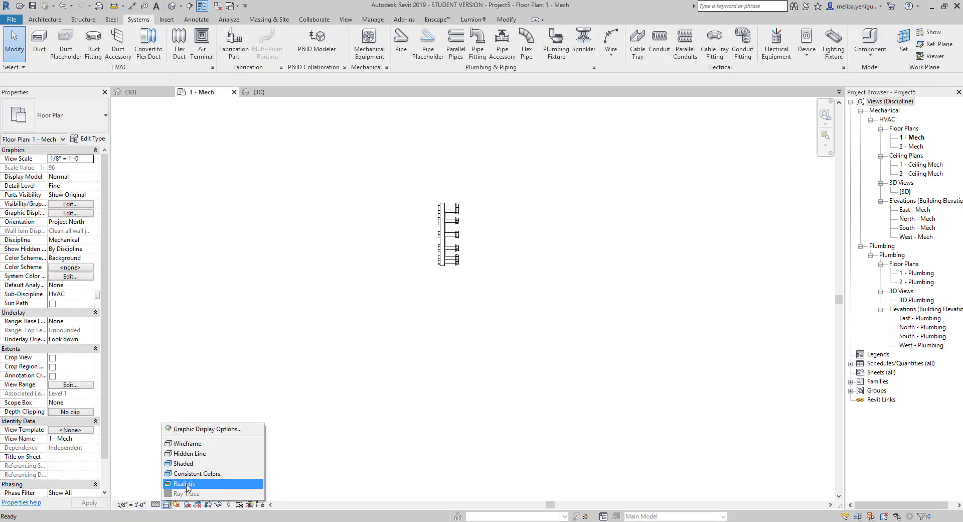
left_click(180, 483)
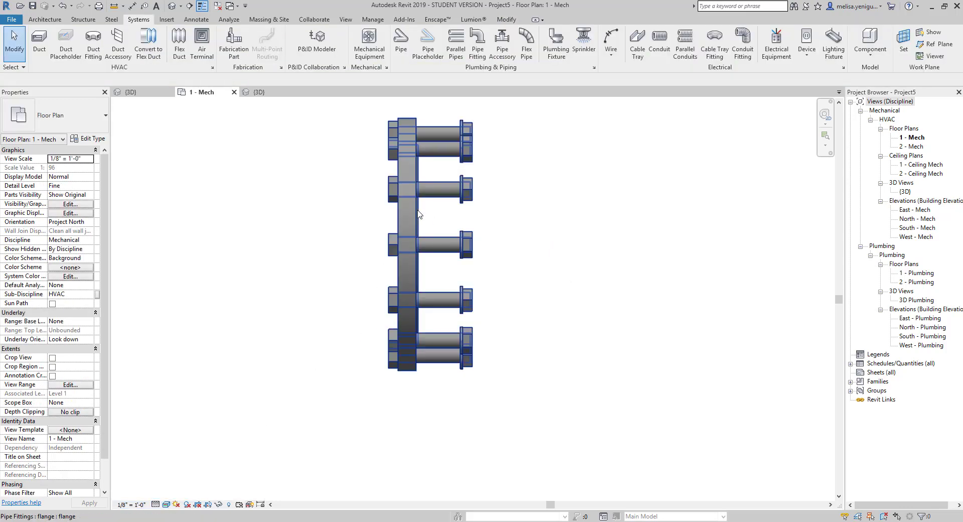
Select the placed flange fitting and zoom in to inspect it.
left_click(440, 224)
scroll(120, 221, "up", 1)
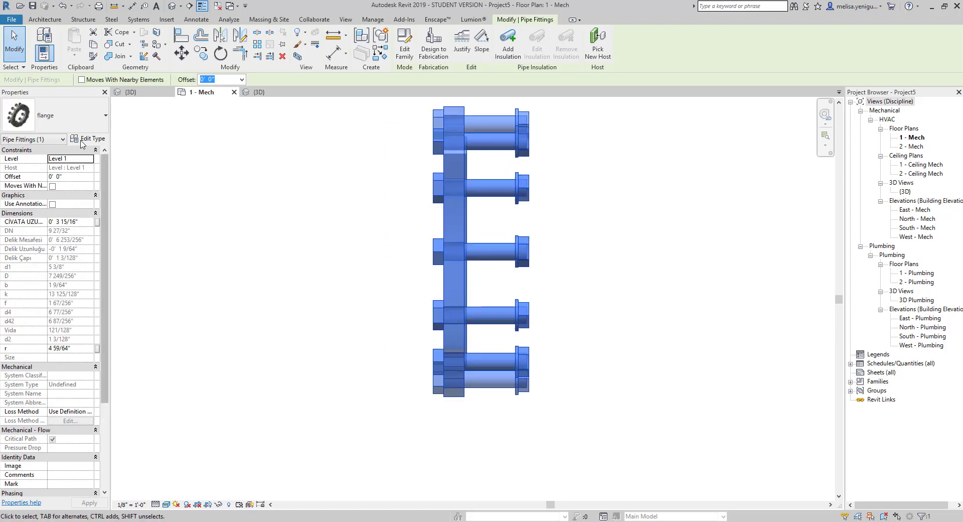
scroll(105, 297, "down", 1)
scroll(105, 296, "down", 3)
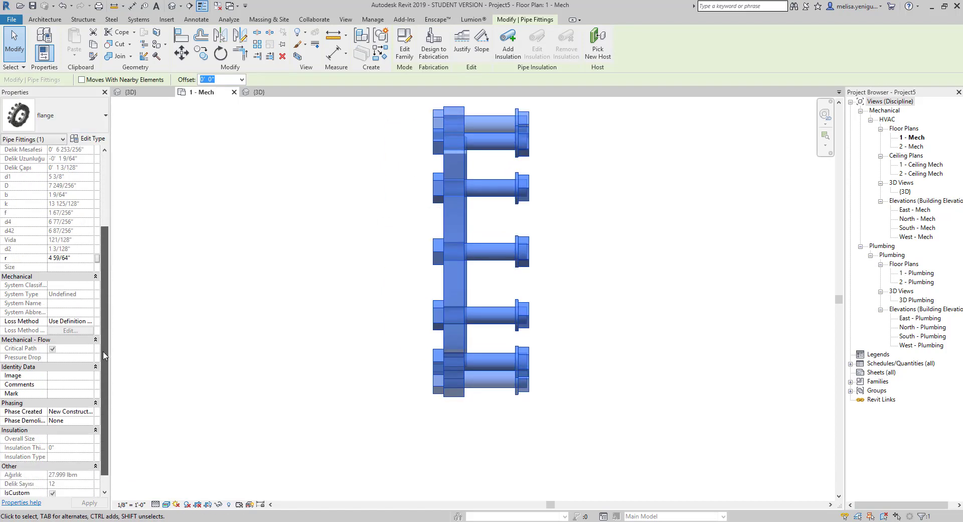
scroll(106, 294, "down", 2)
scroll(105, 289, "down", 2)
scroll(105, 290, "up", 5)
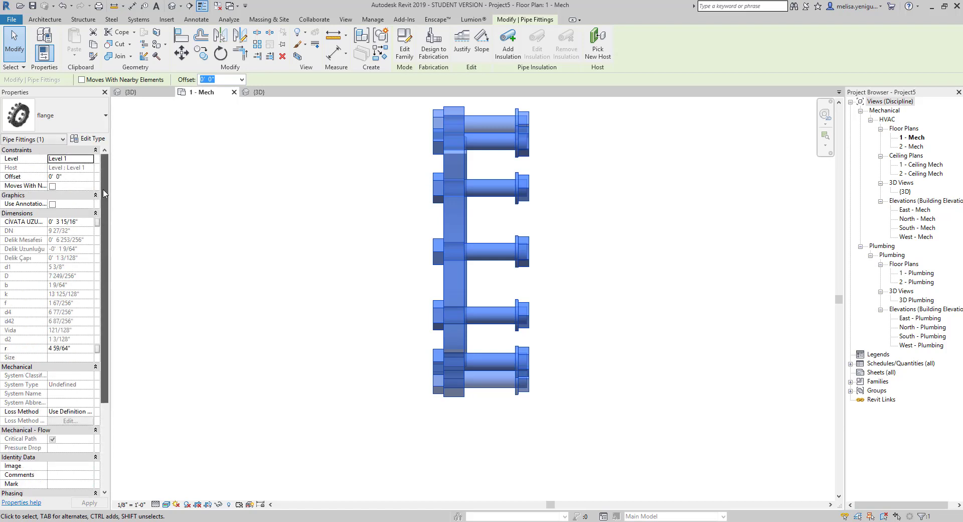
left_click(89, 138)
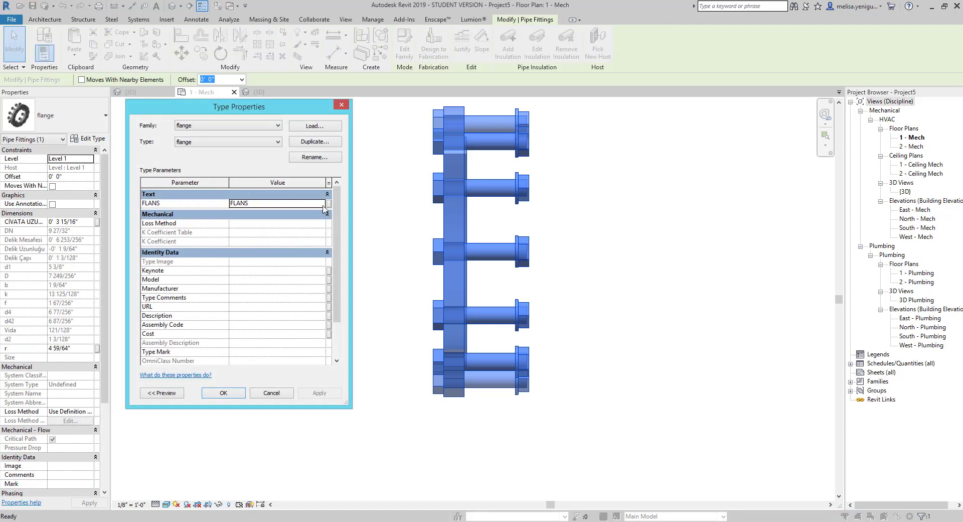
left_click_drag(336, 220, 334, 253)
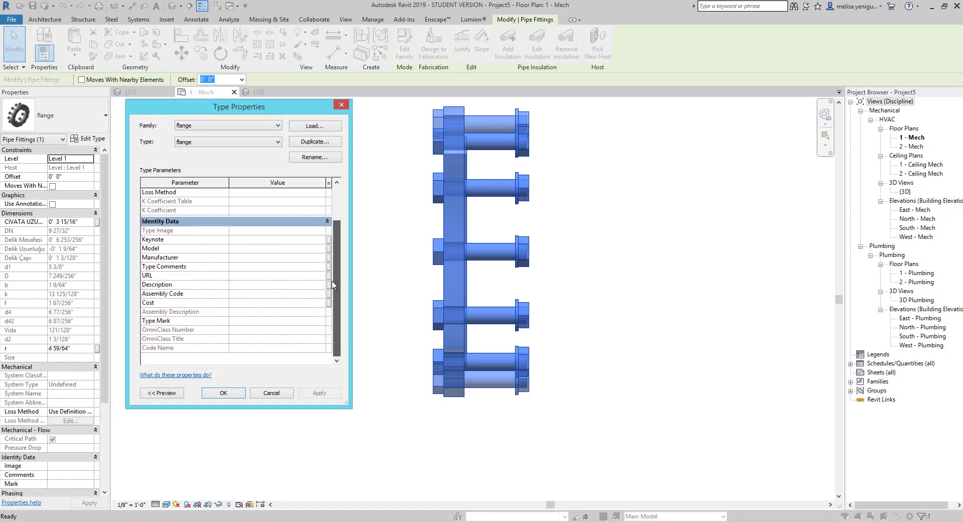
scroll(320, 225, "up", 2)
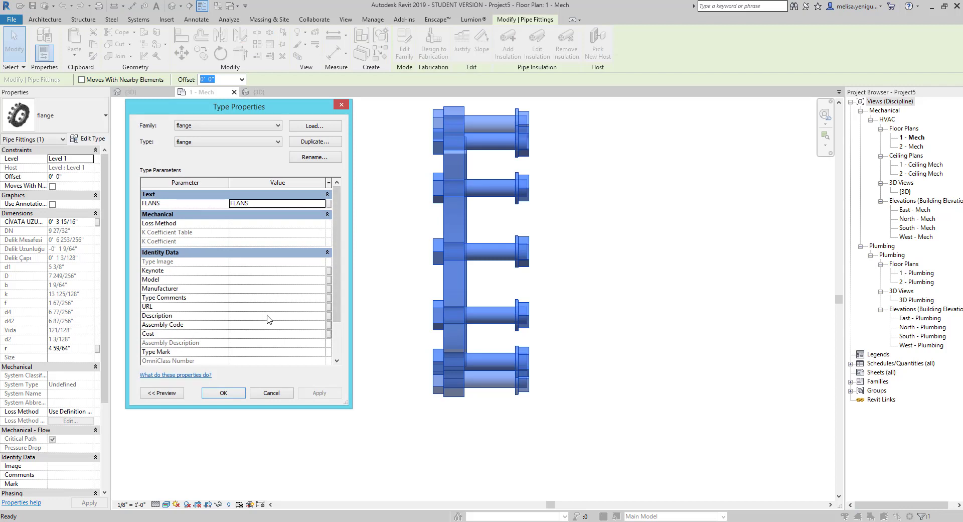
left_click(272, 392)
scroll(532, 347, "down", 3)
left_click(519, 317)
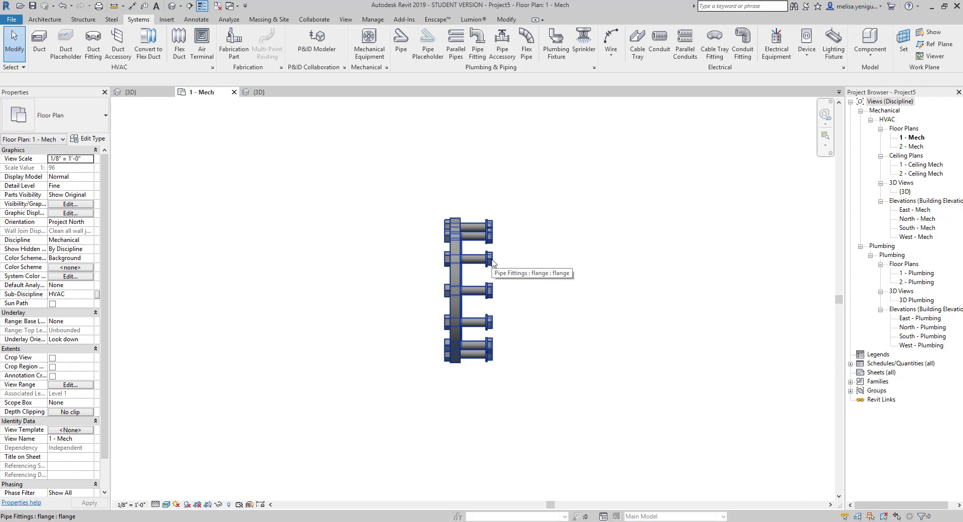
Edit the flange family and give its revolved ring the Default Roof material (RGB 128 128 192).
double_click(491, 261)
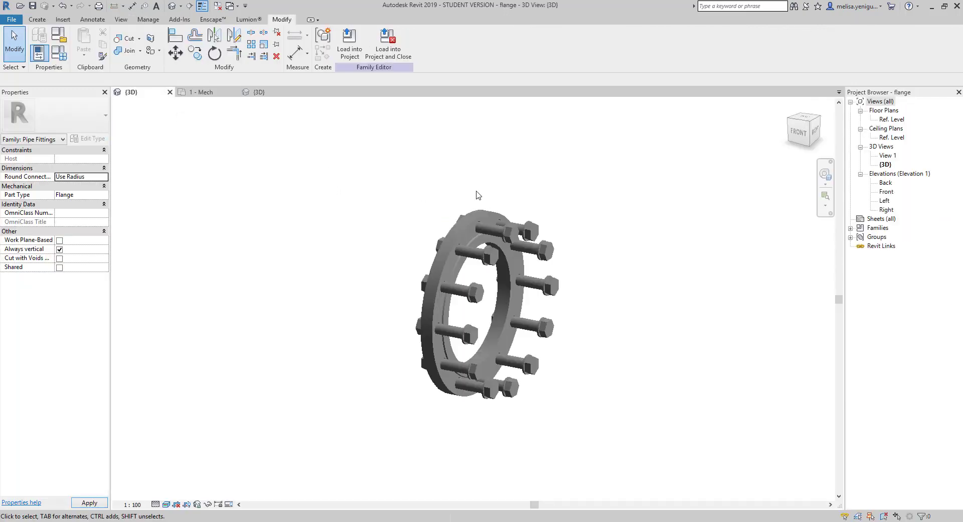
middle_click_drag(587, 306, 521, 245, "shift")
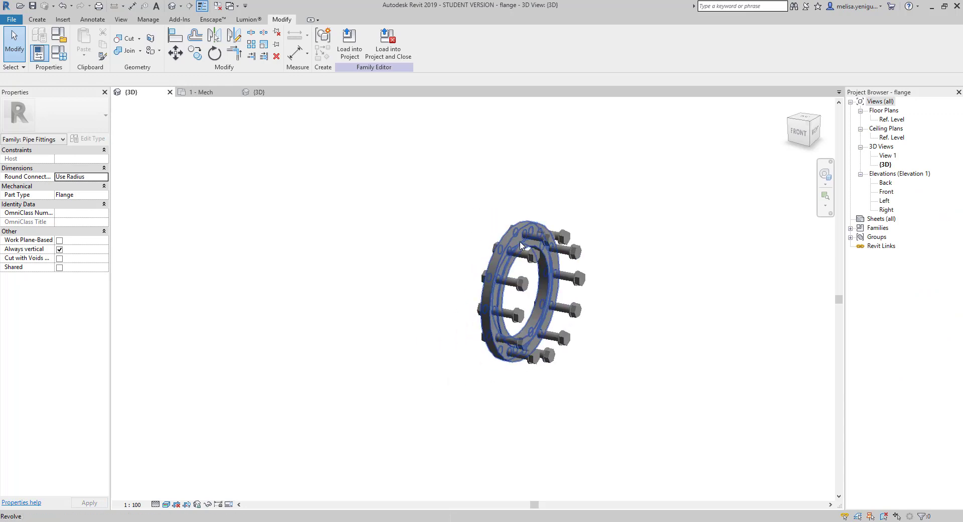
left_click(512, 243)
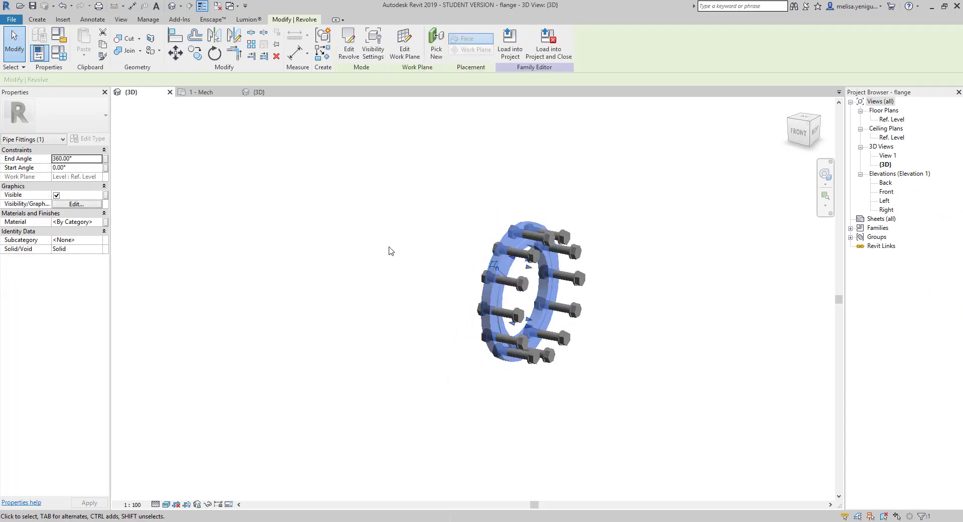
left_click(99, 221)
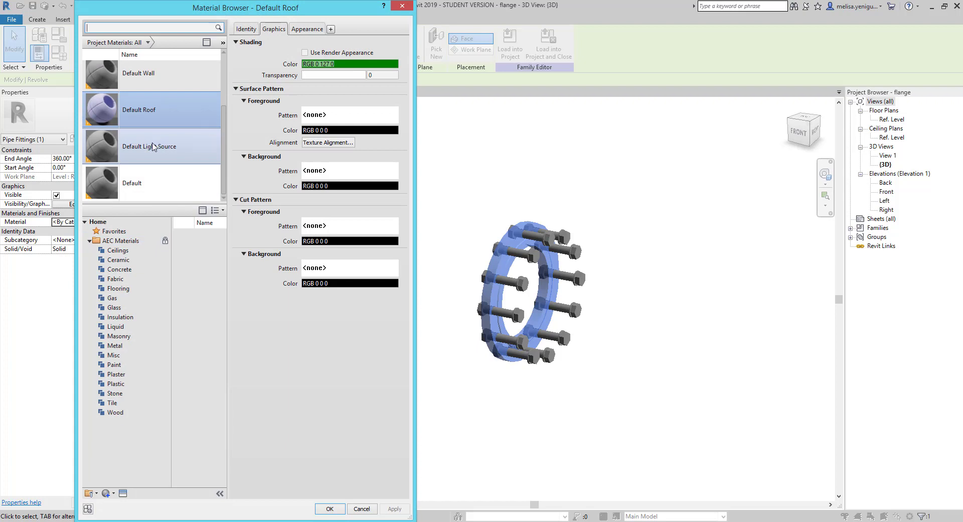
left_click(307, 28)
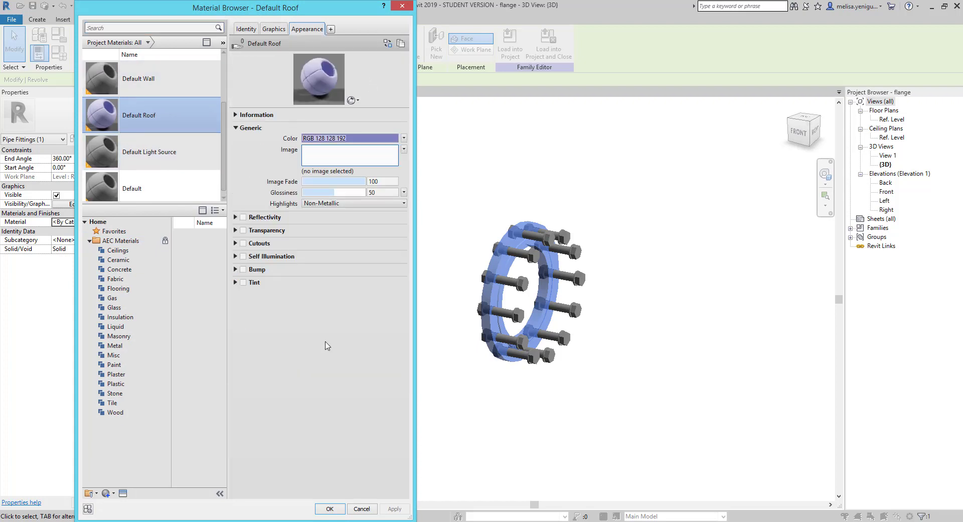
left_click(330, 508)
left_click(512, 397)
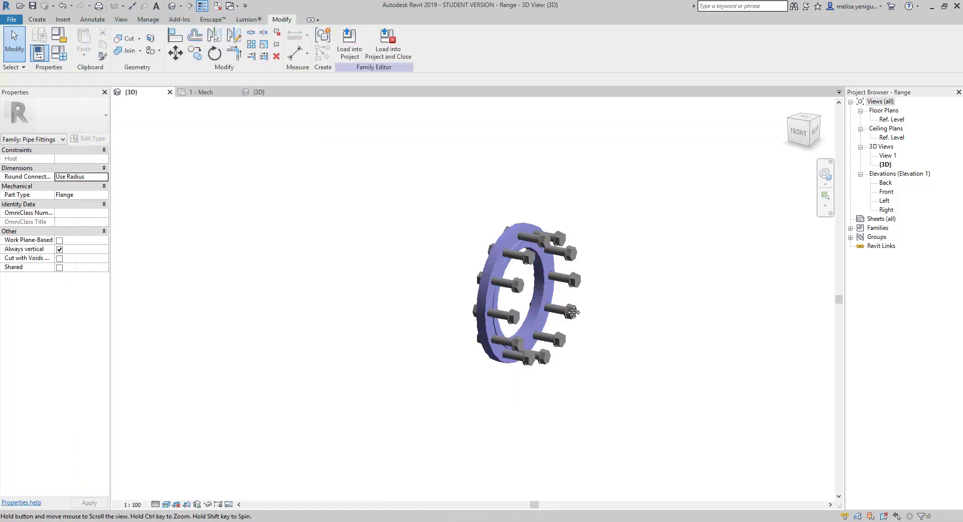
middle_click_drag(512, 398, 495, 256, "shift")
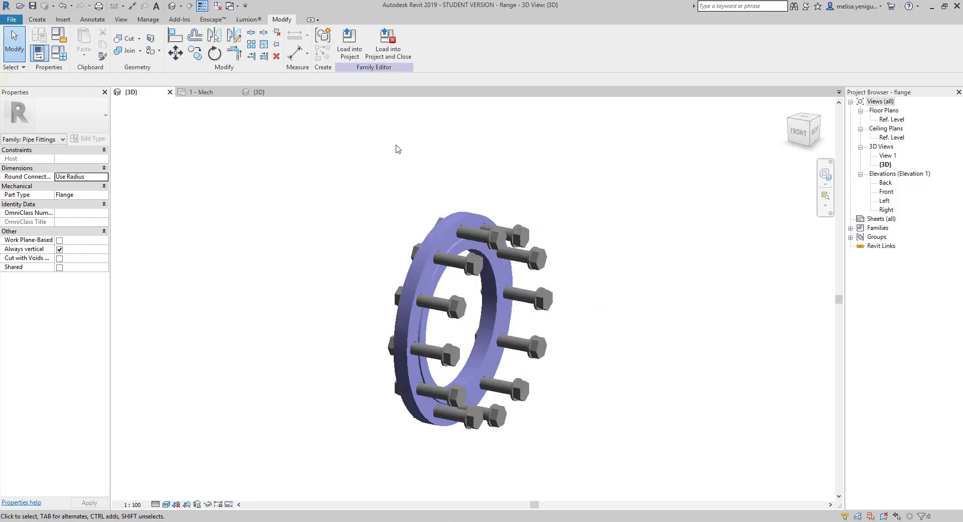
Load the edited flange into Project5 with Overwrite and check the fitting in 1 - Mech.
left_click(350, 44)
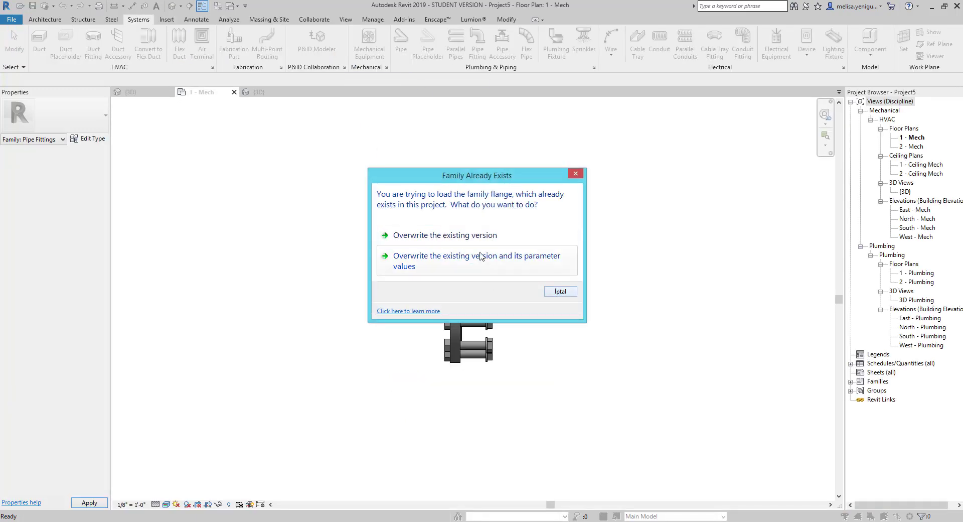
left_click(479, 253)
left_click(459, 288)
scroll(472, 288, "up", 2)
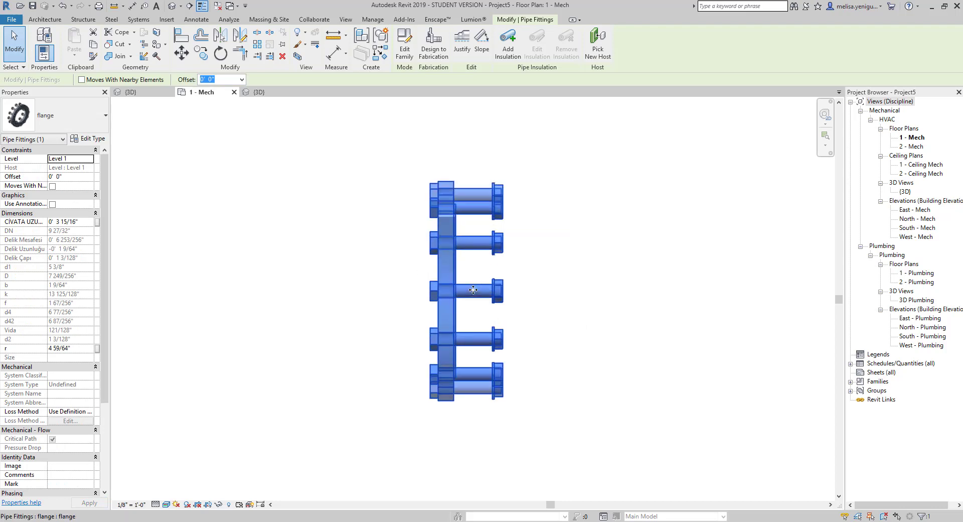
left_click(570, 266)
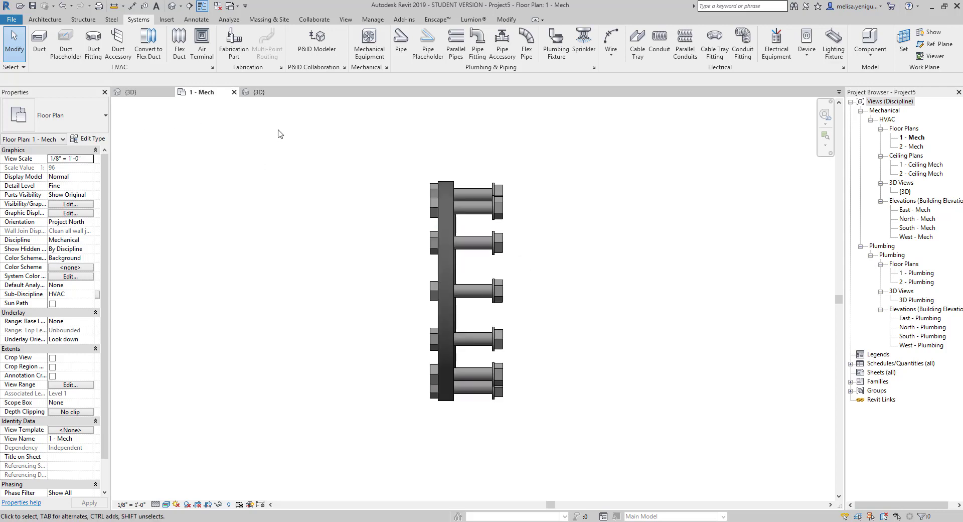
left_click(143, 94)
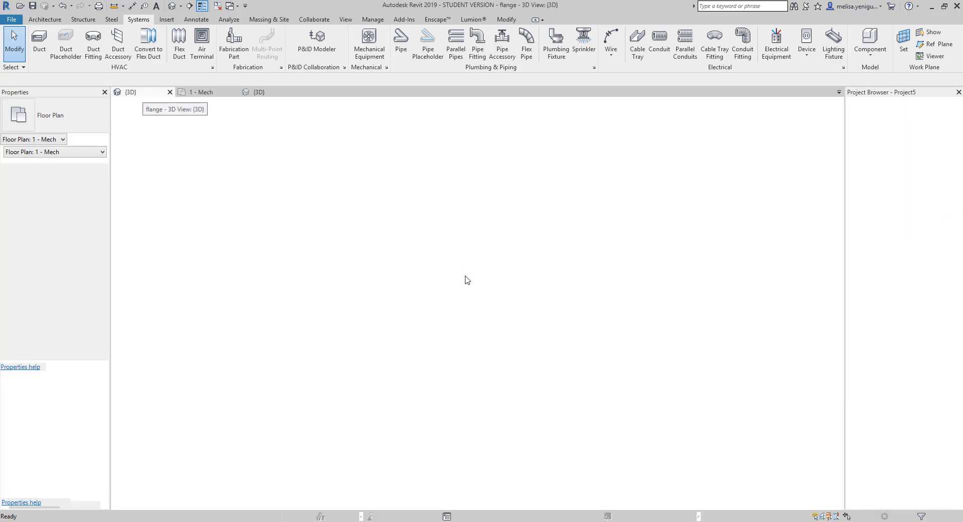
left_click(421, 277)
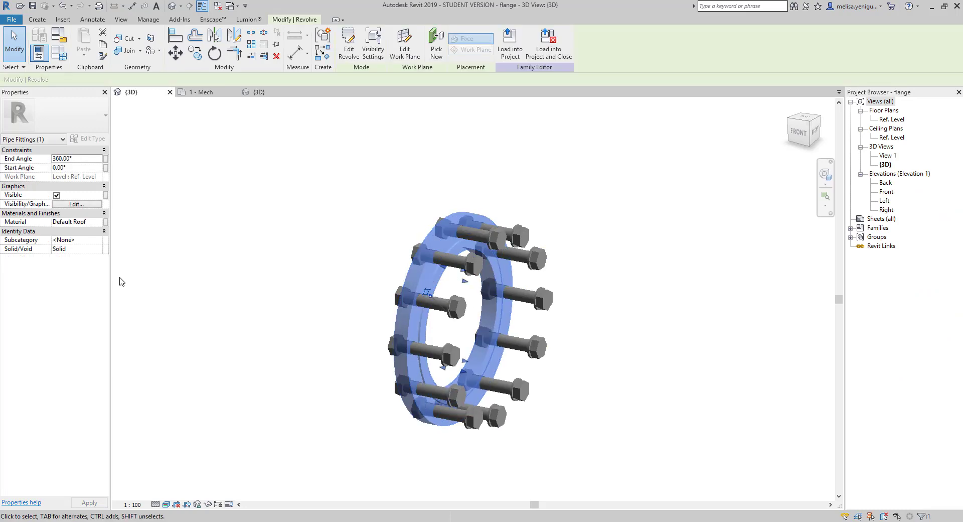
left_click(95, 223)
left_click(98, 221)
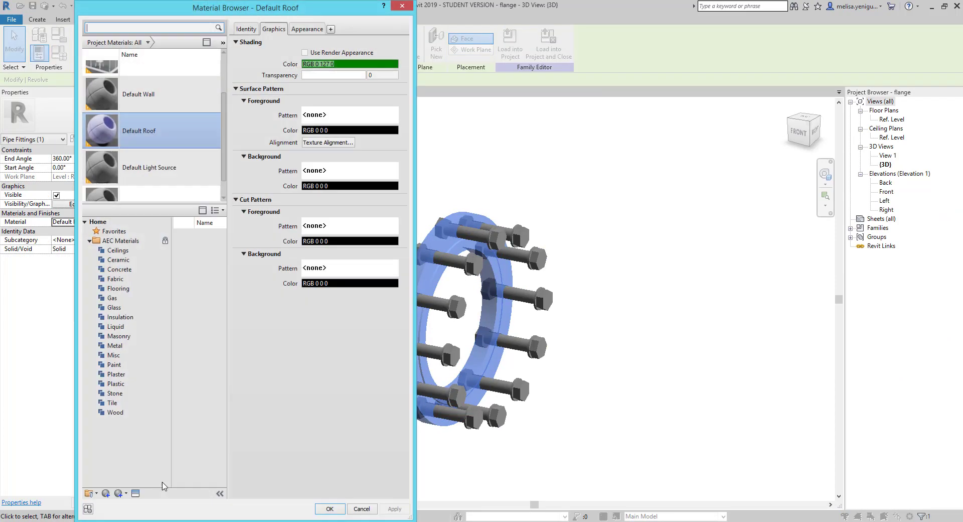
left_click(328, 490)
left_click(315, 316)
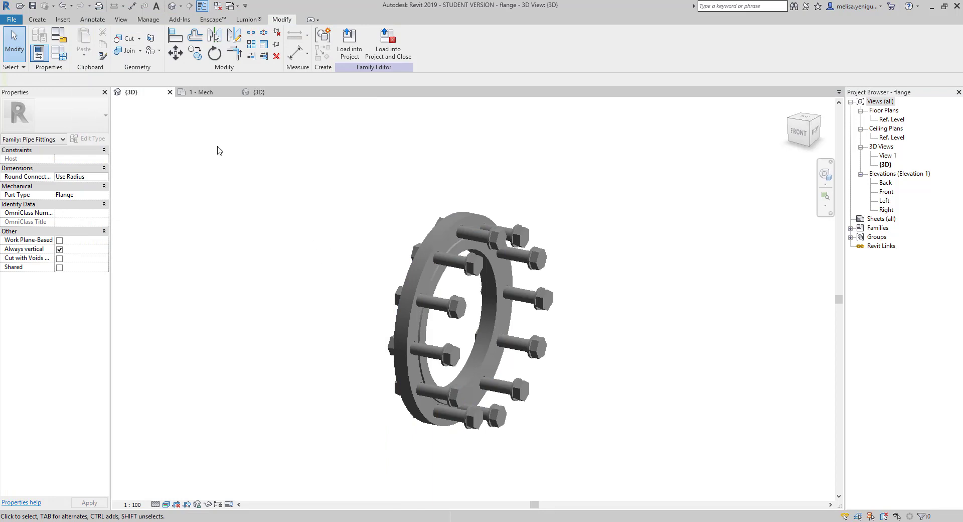
Create a new Material-type family parameter named Flanş in Family Types.
left_click(59, 59)
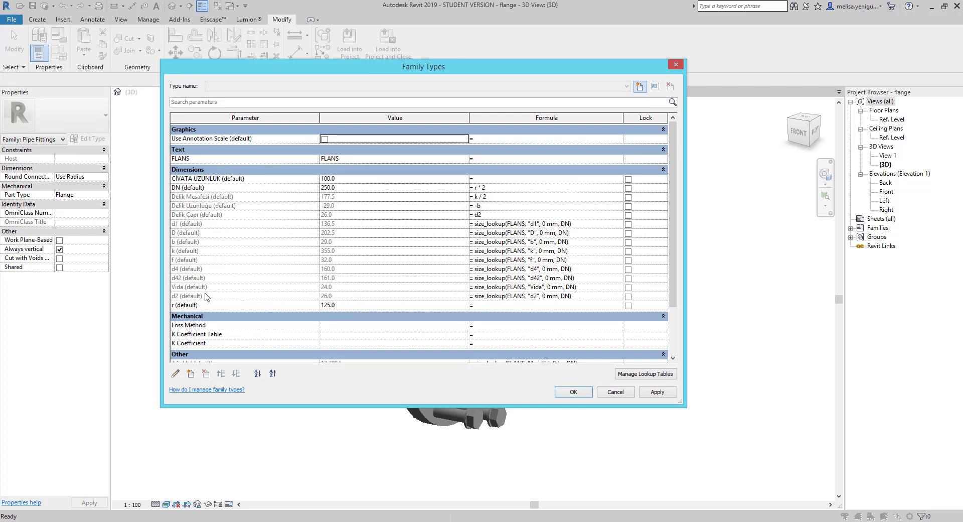
left_click(190, 373)
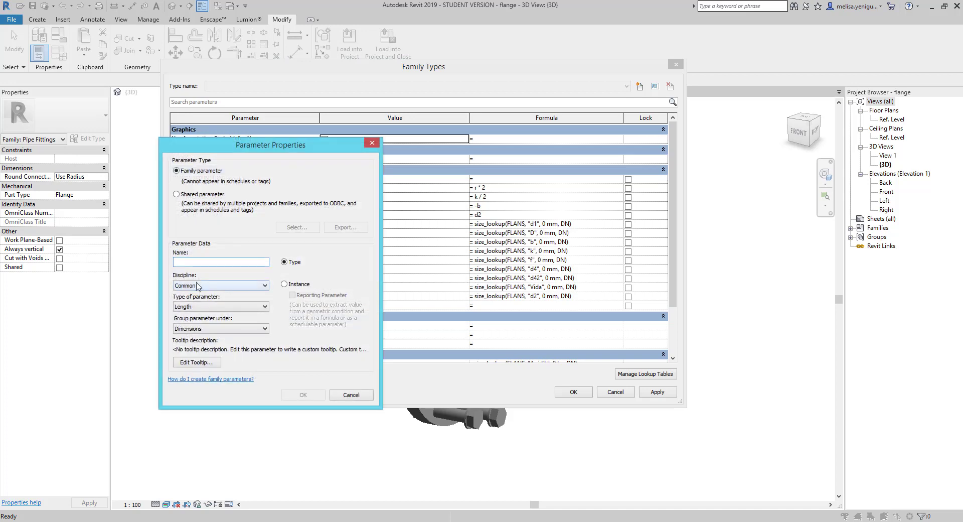
type("F")
type("lans")
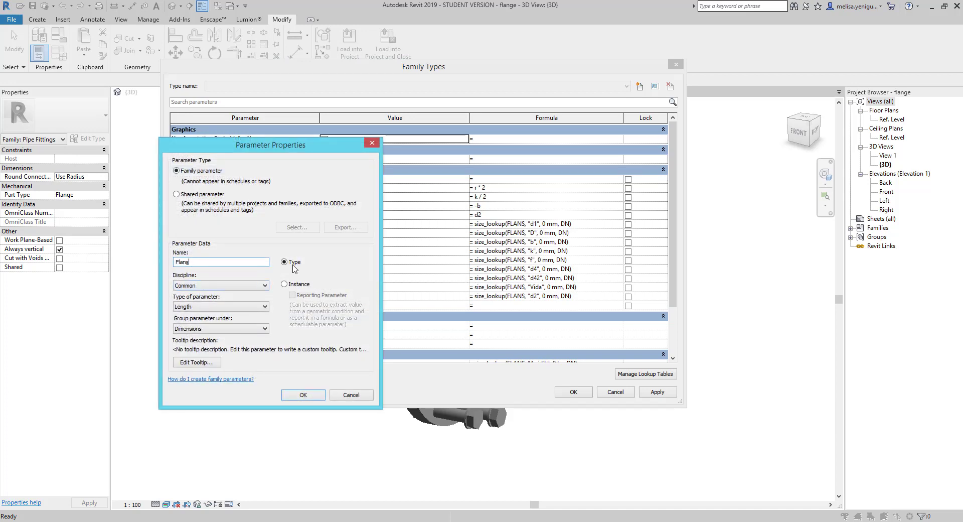
key("BackSpace")
type("ş")
key("BackSpace")
type("ş")
left_click(218, 307)
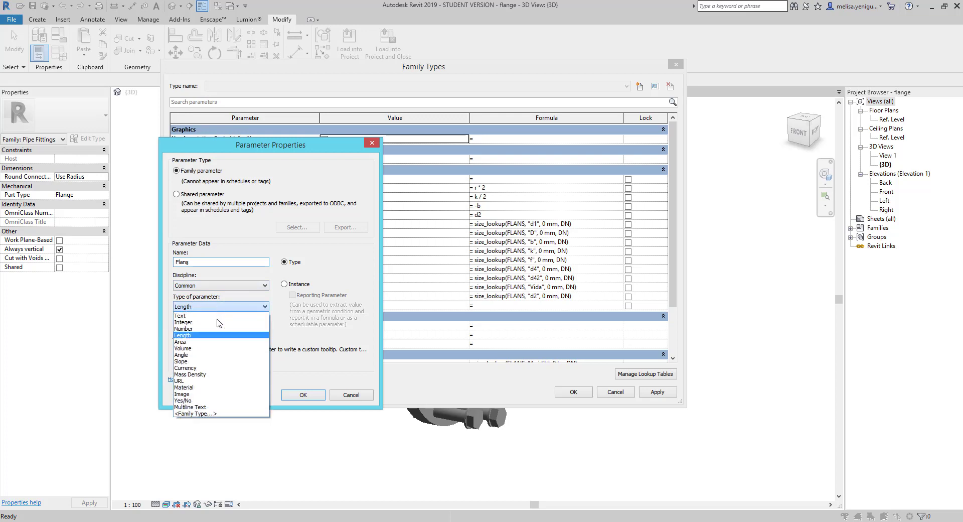
left_click(192, 387)
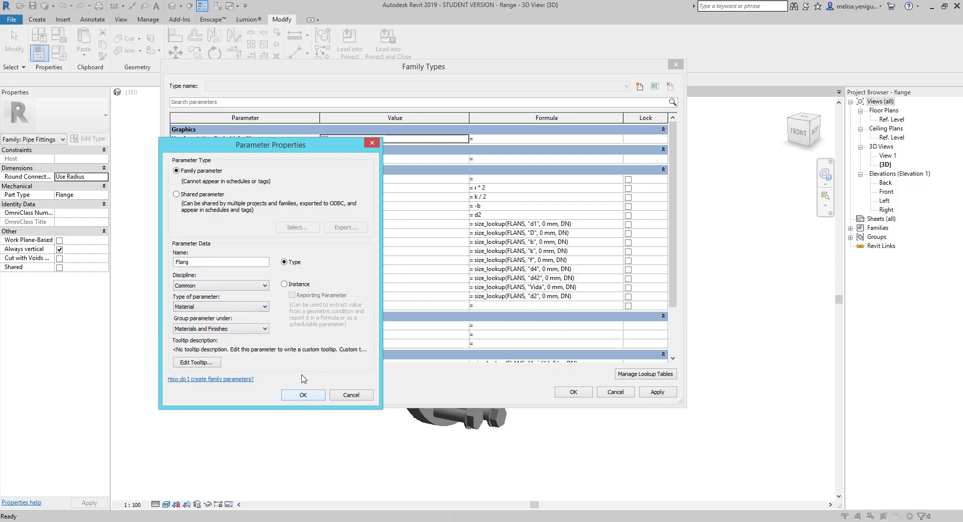
left_click(301, 395)
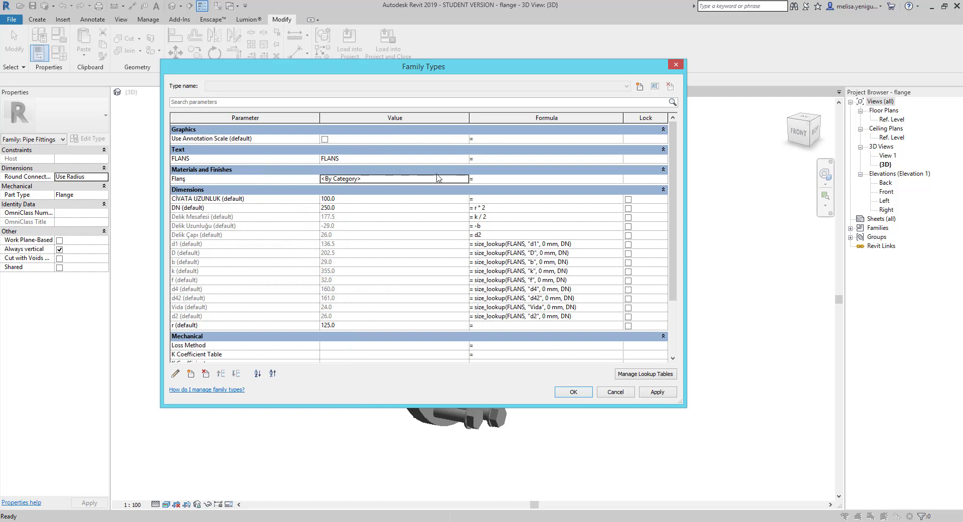
Associate the flange ring revolve's Material with the Flanş family parameter.
left_click(566, 389)
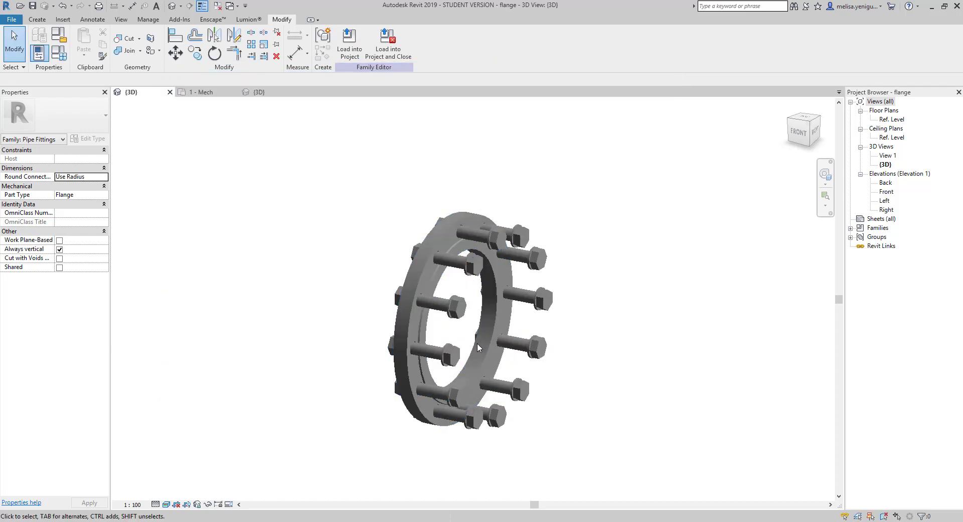
left_click(419, 278)
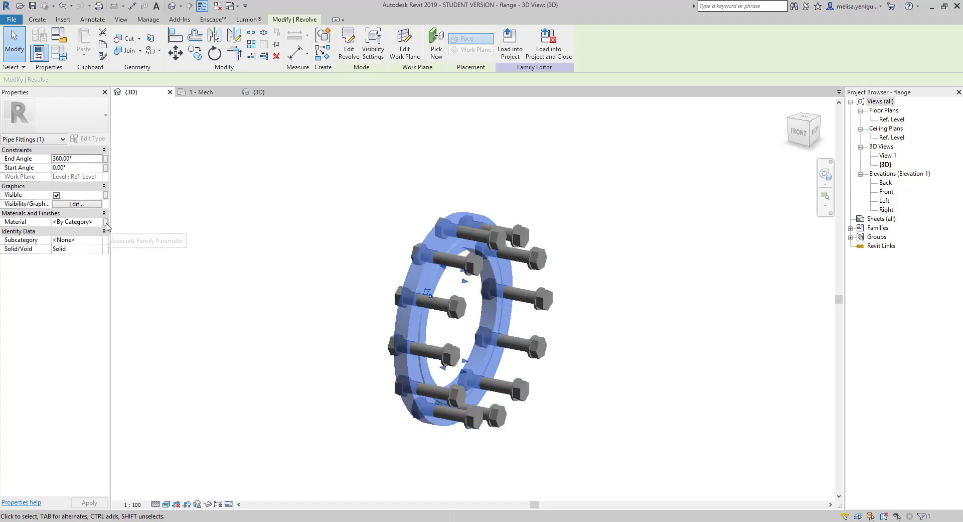
left_click(106, 222)
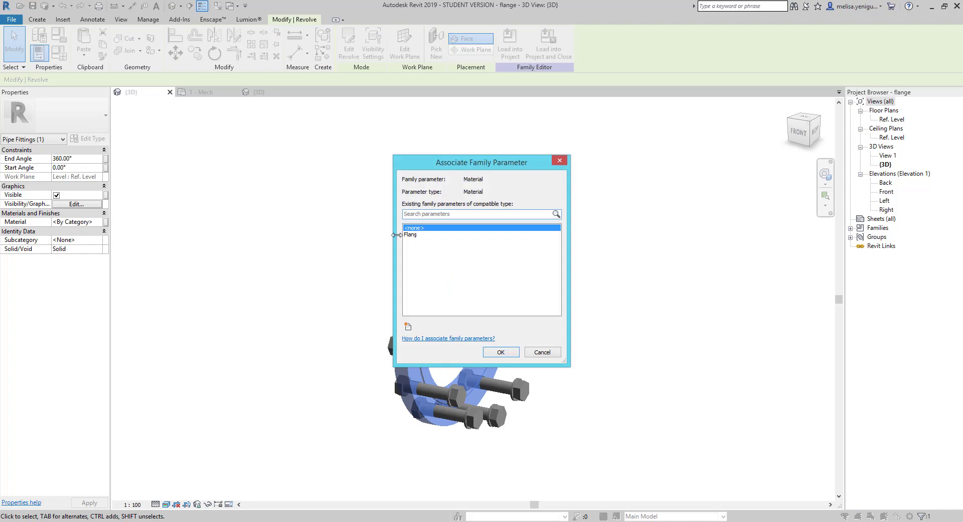
left_click(412, 235)
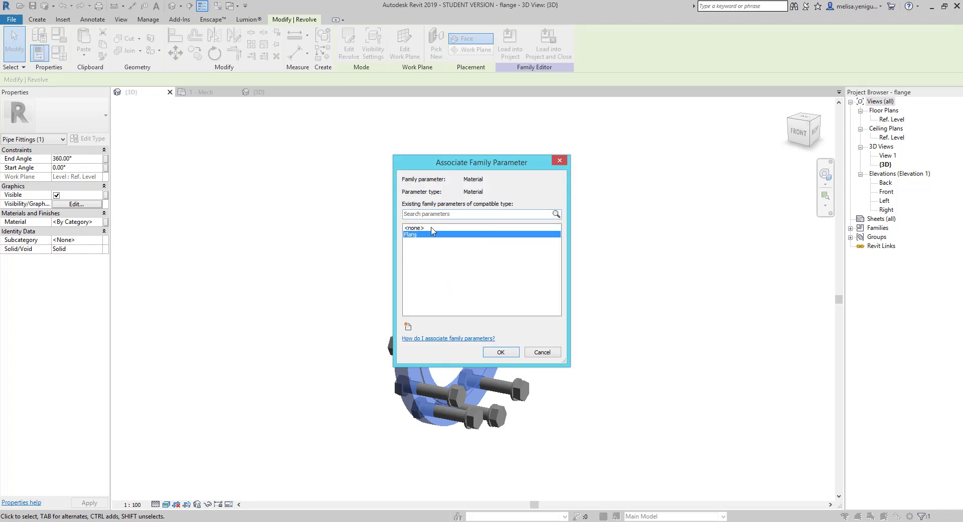
left_click(501, 354)
left_click(350, 255)
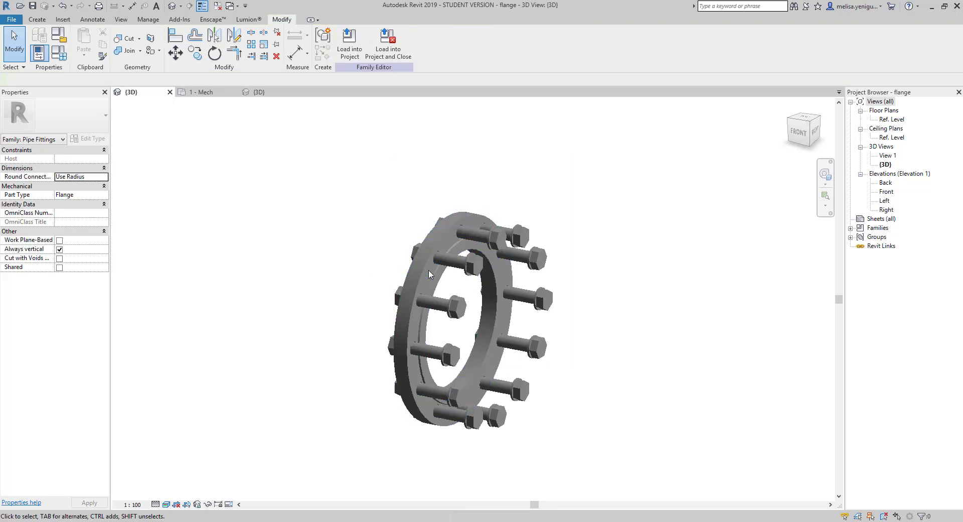
Load the updated flange into Project5, overwrite the old version, and select the flange.
left_click(349, 43)
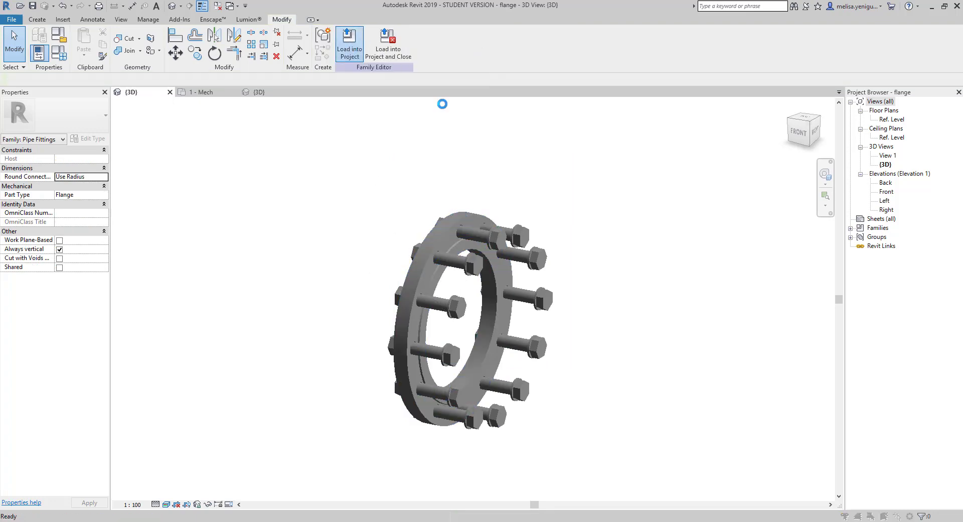
left_click(472, 270)
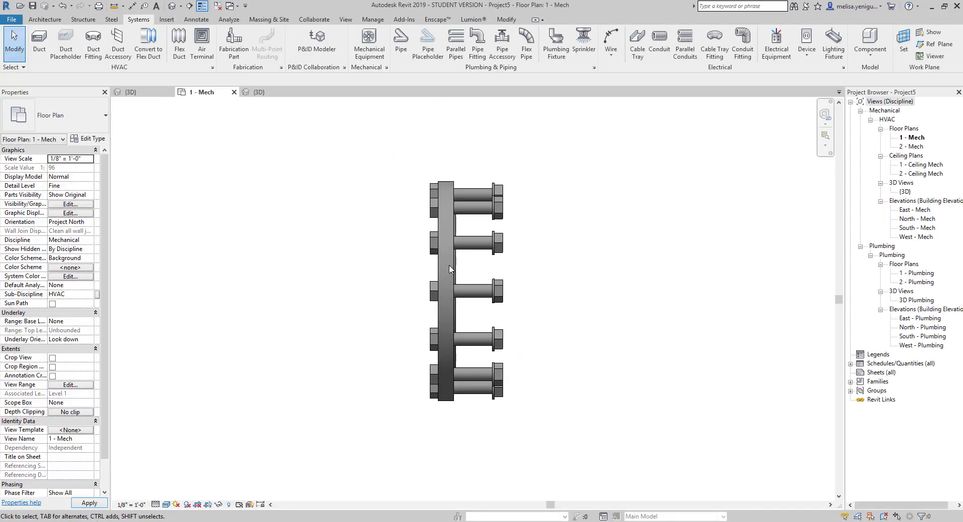
left_click(453, 269)
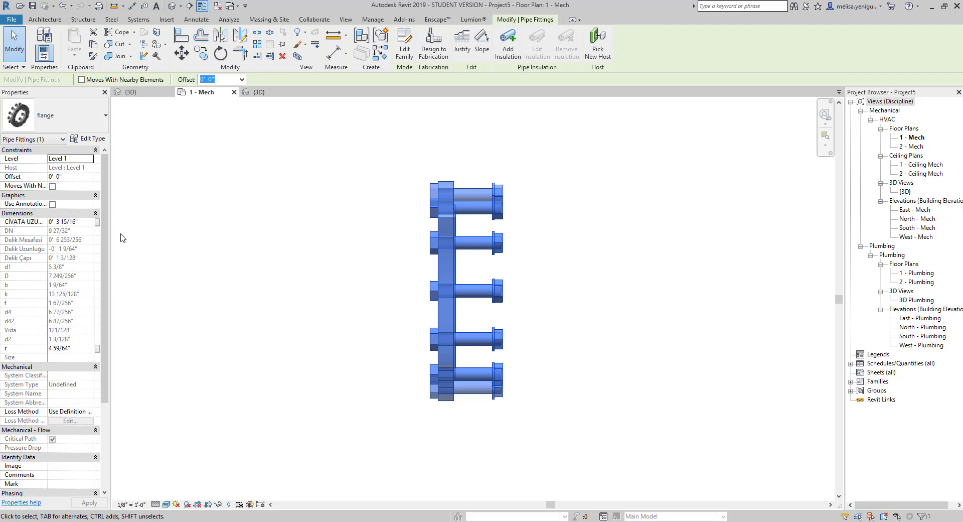
Review the flange's Flanş material value in Type Properties without changing it.
left_click(89, 140)
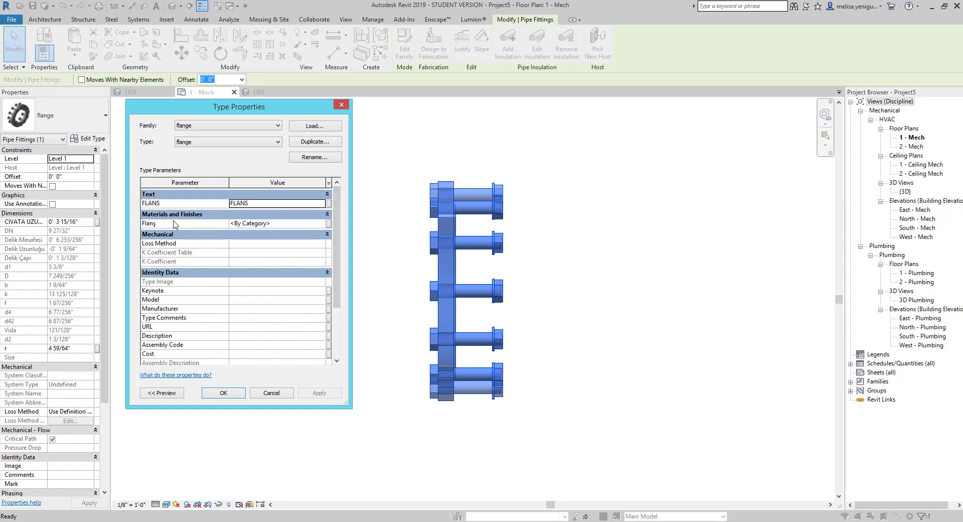
left_click(314, 224)
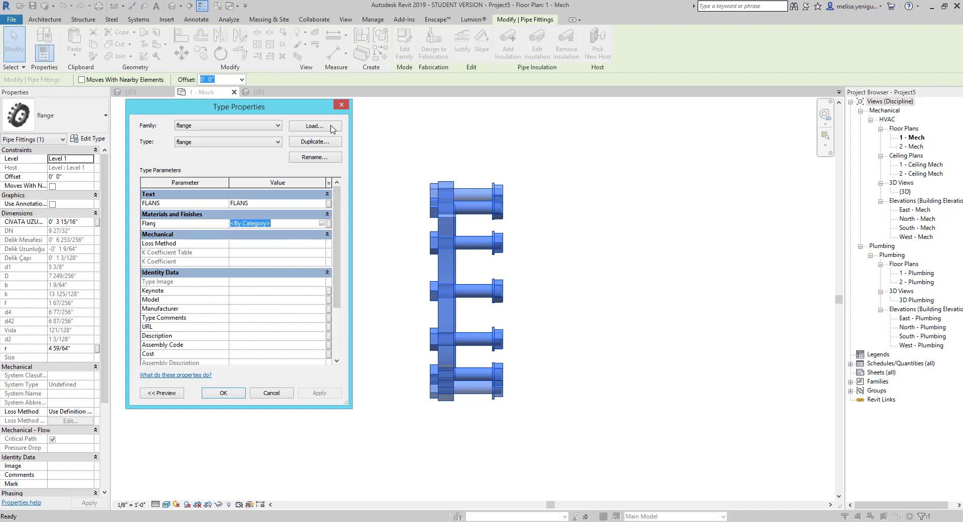
key("Escape")
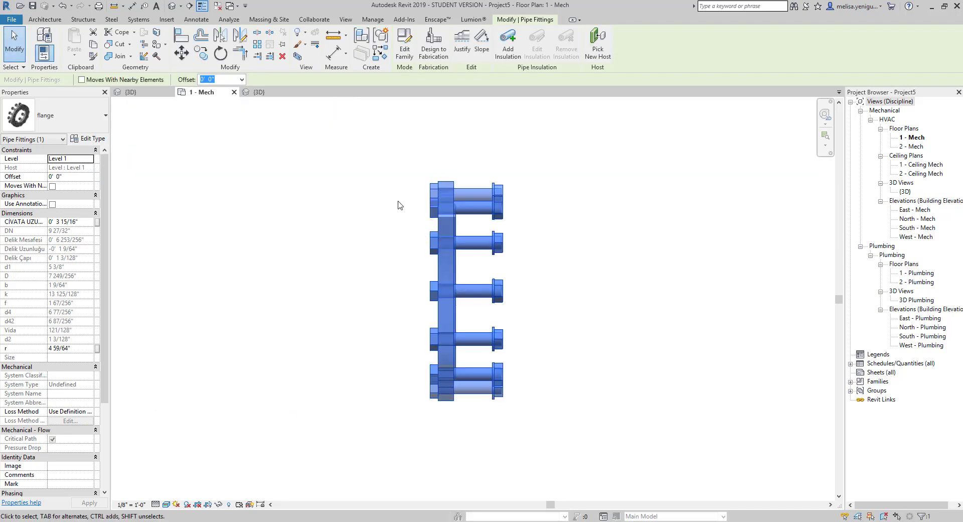
left_click(363, 180)
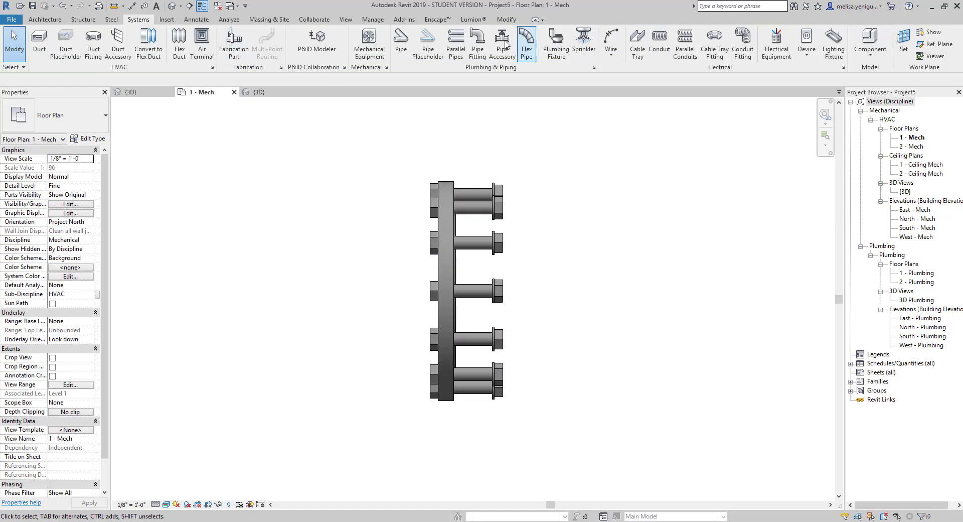
Place a second flange fitting right of the first, then select the left flange.
left_click(477, 43)
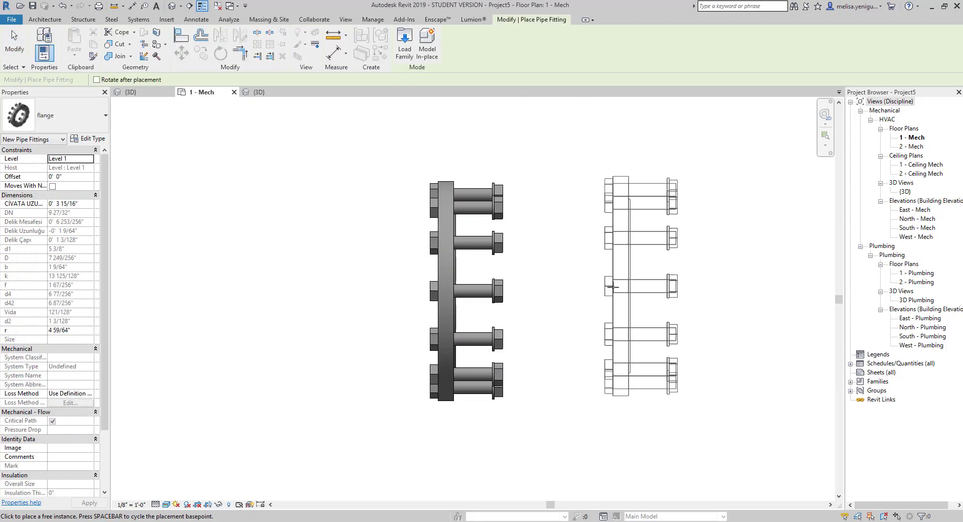
left_click(606, 284)
key("Escape")
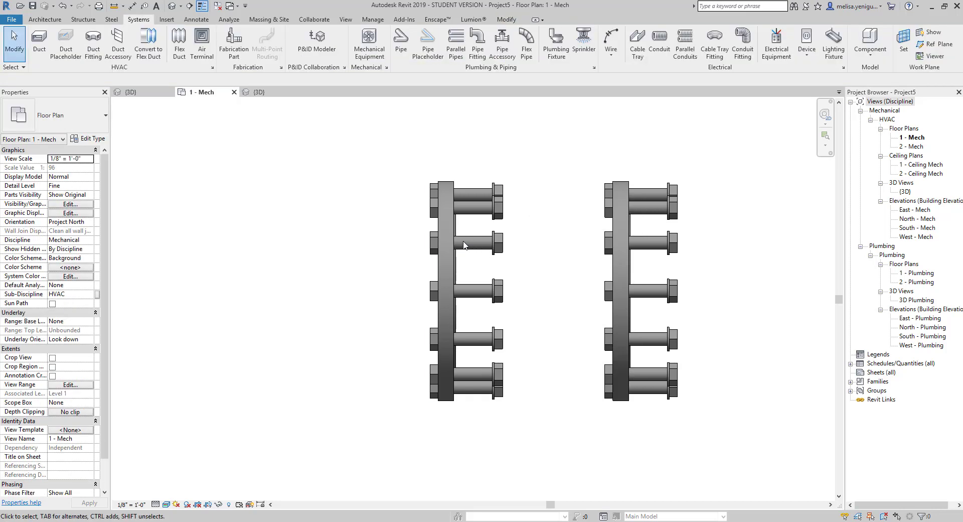
left_click(441, 237)
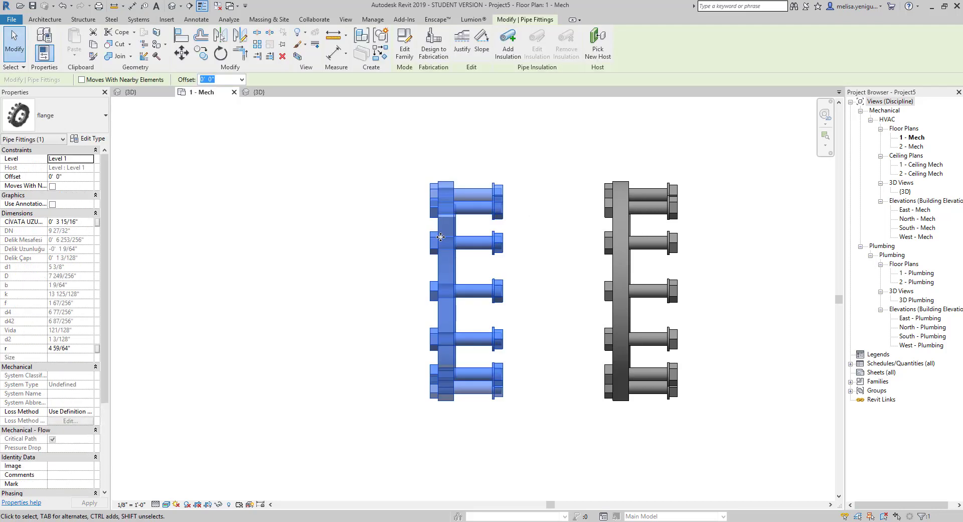
left_click(88, 141)
Set Flanş to Default Wall, recoloured magenta RGB 230 0 230, and apply it.
left_click(301, 223)
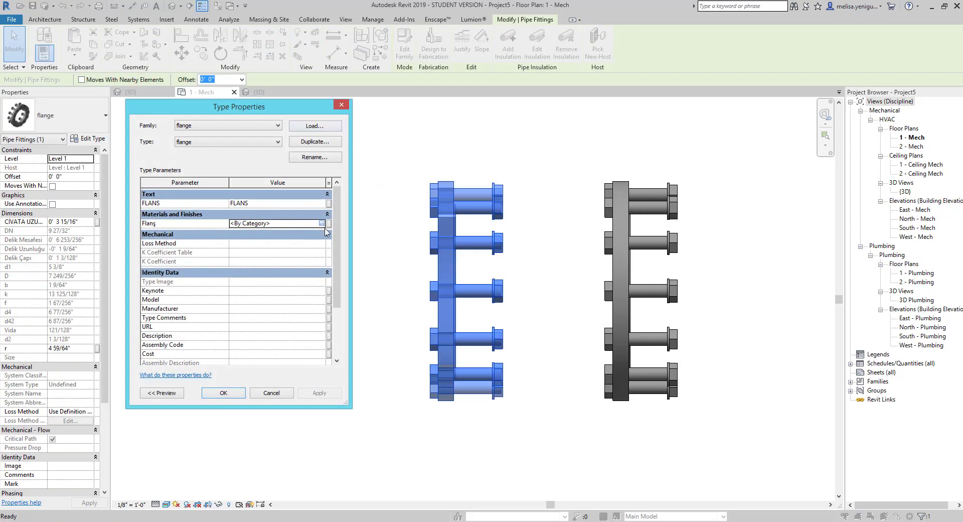
left_click(326, 224)
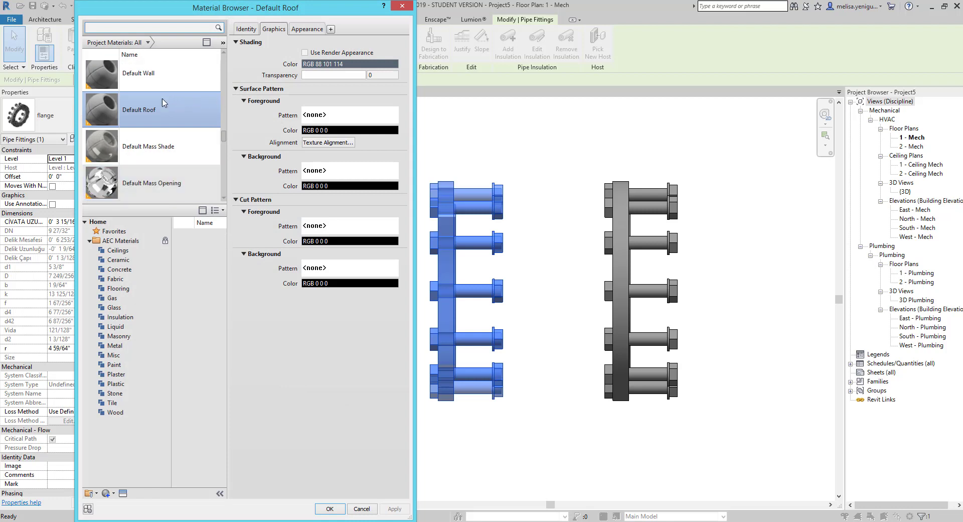
left_click(150, 183)
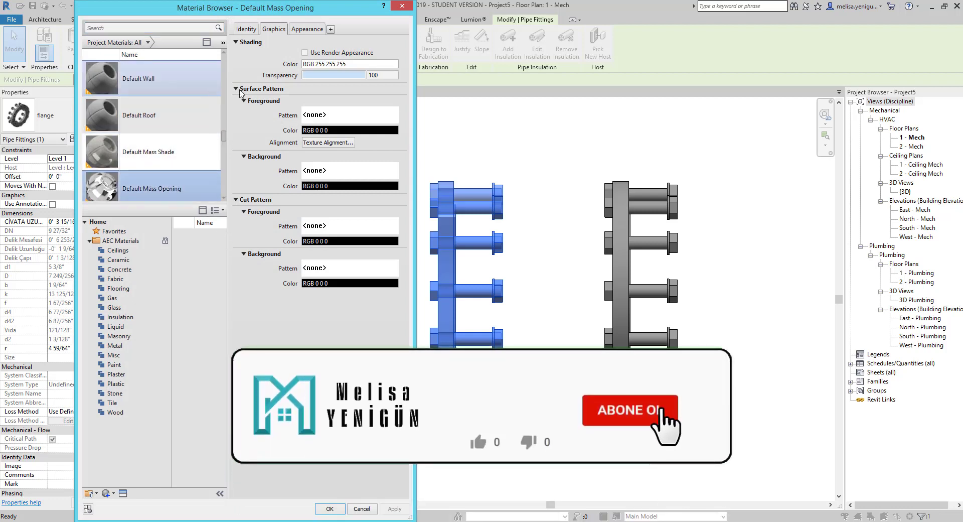
left_click(151, 79)
left_click(307, 29)
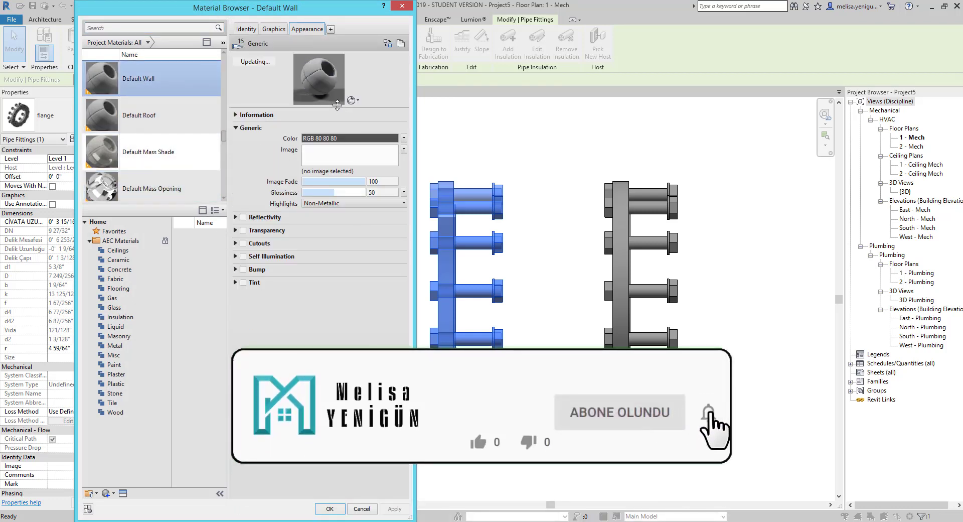
left_click(350, 138)
left_click(231, 194)
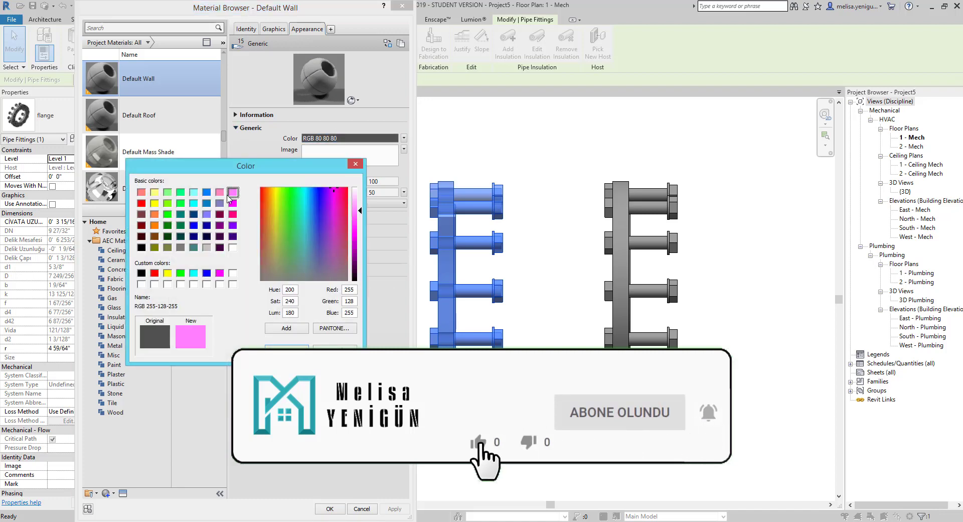
left_click(232, 202)
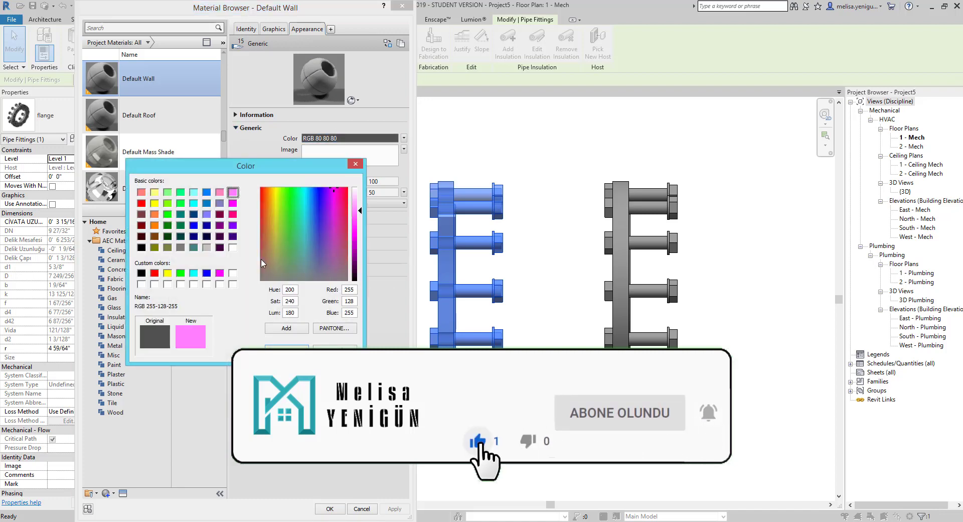
left_click(306, 348)
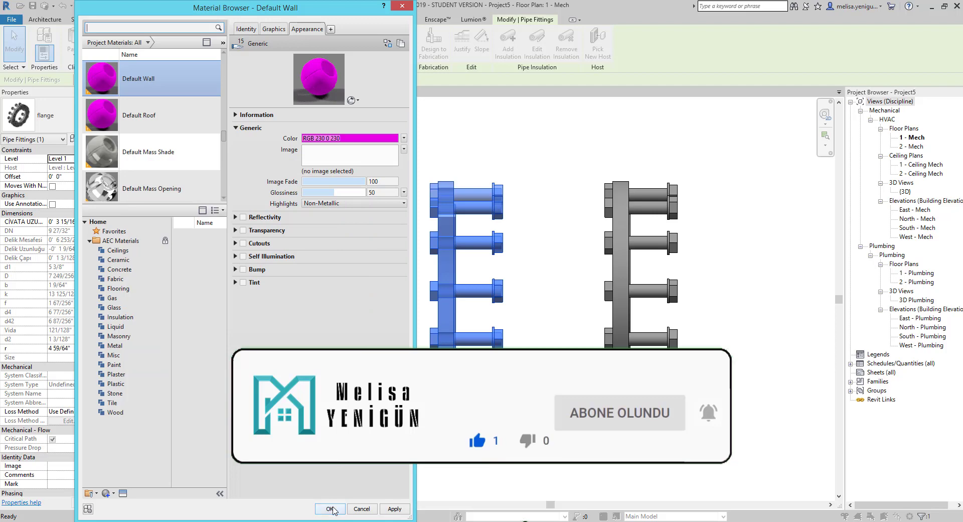
left_click(333, 509)
left_click(240, 396)
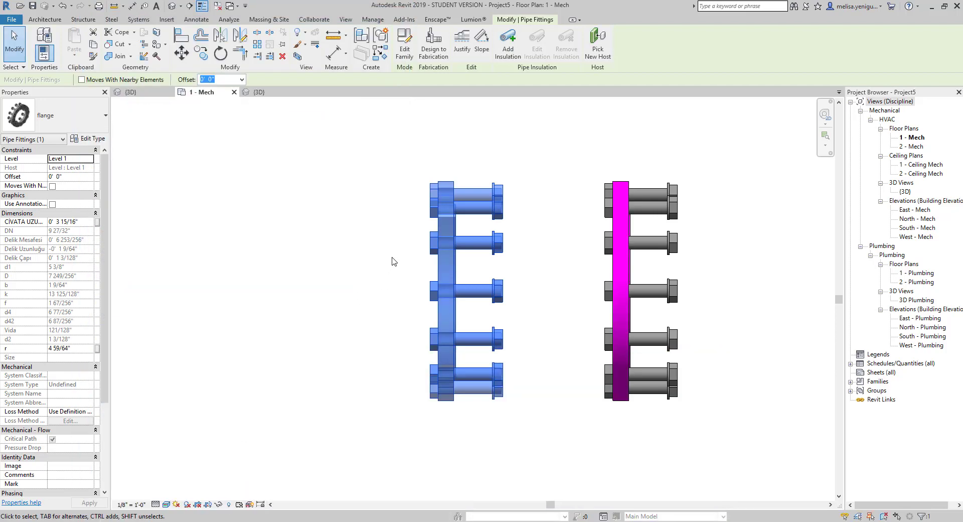
left_click(392, 261)
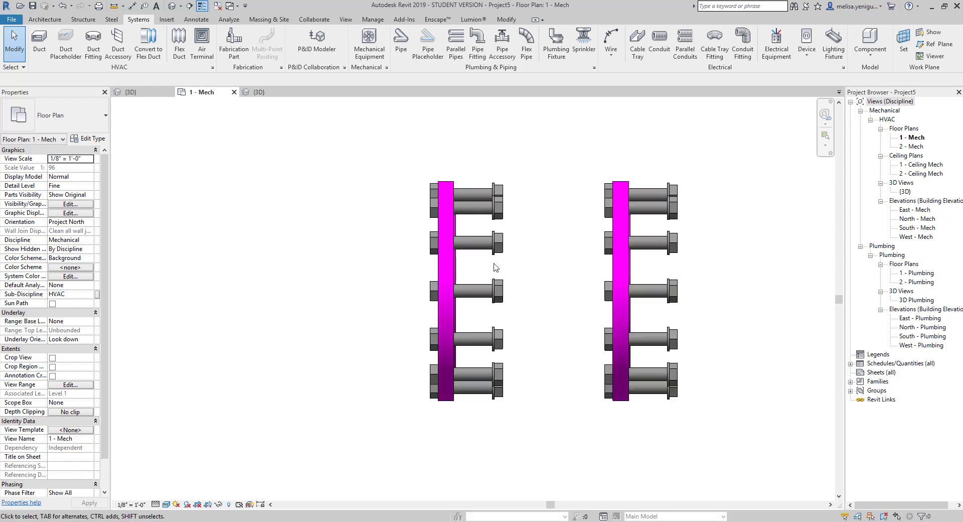
Change the Flanş parameter from Type to Instance, then load the family into Project5.
left_click(131, 93)
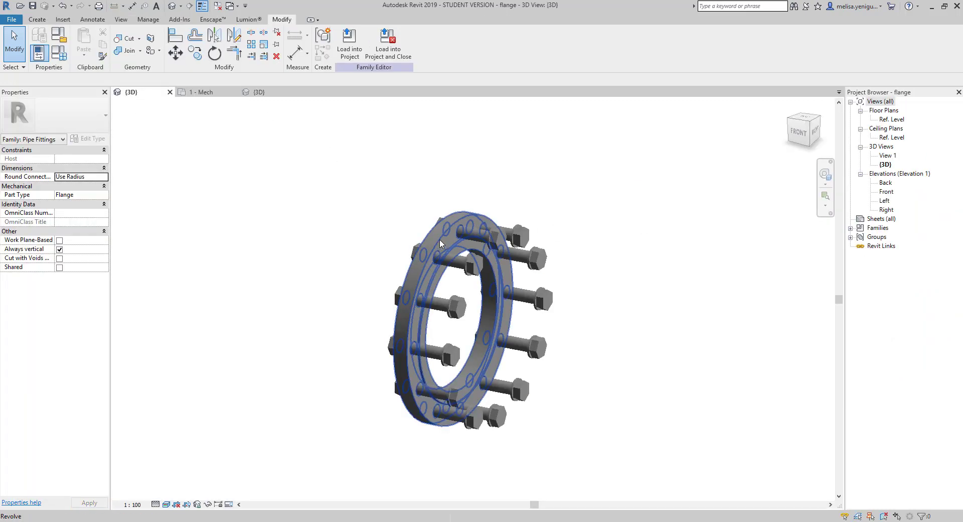
left_click(58, 52)
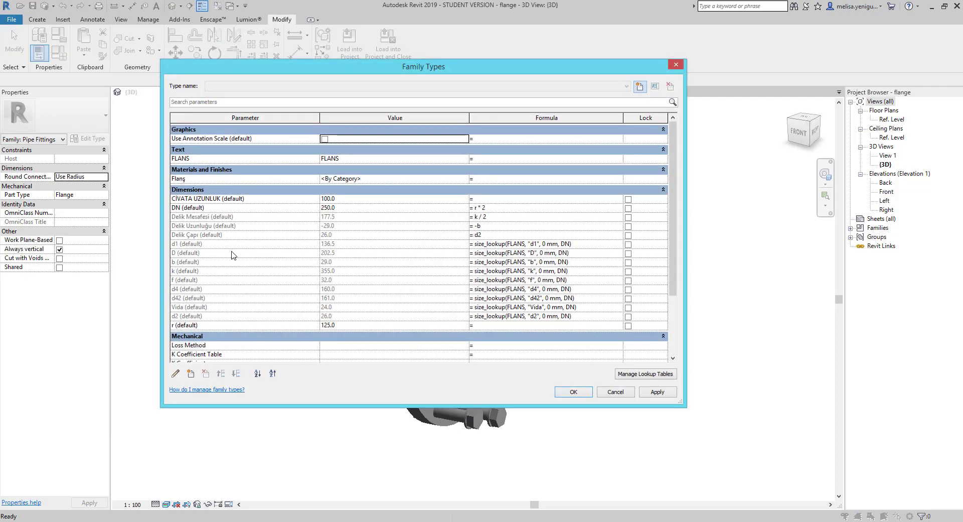
left_click(199, 182)
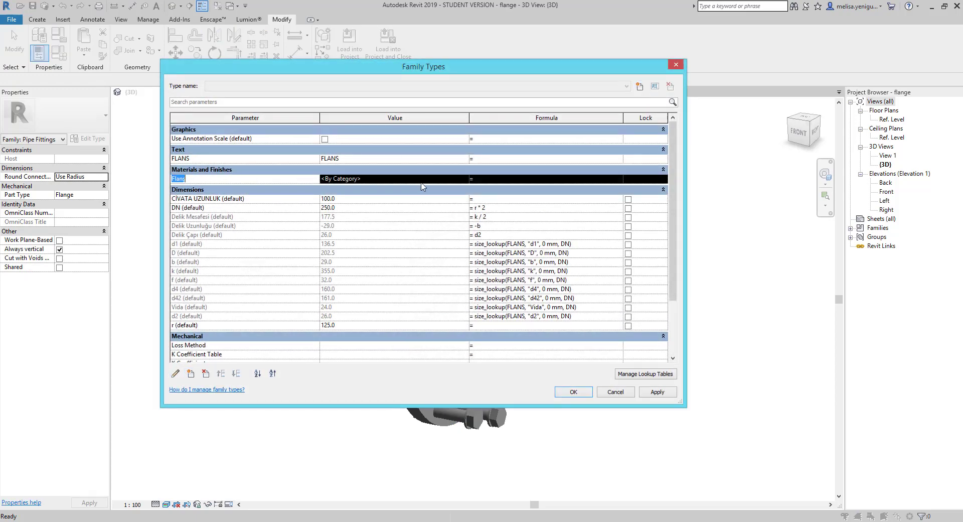
left_click(175, 374)
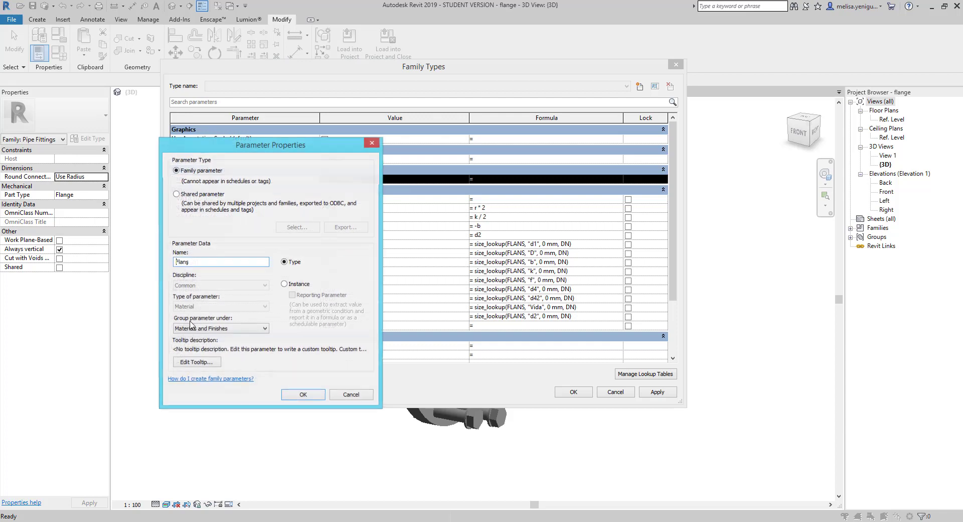
left_click(296, 286)
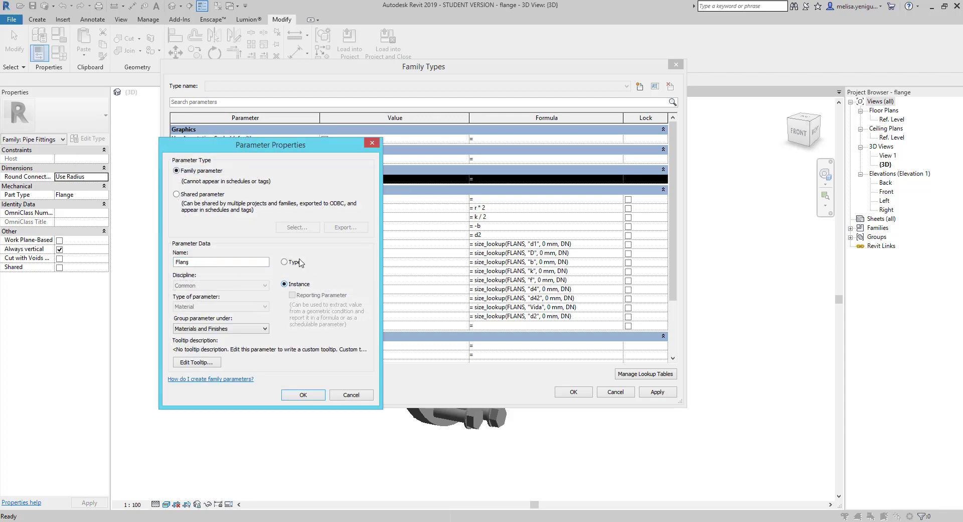
left_click(305, 394)
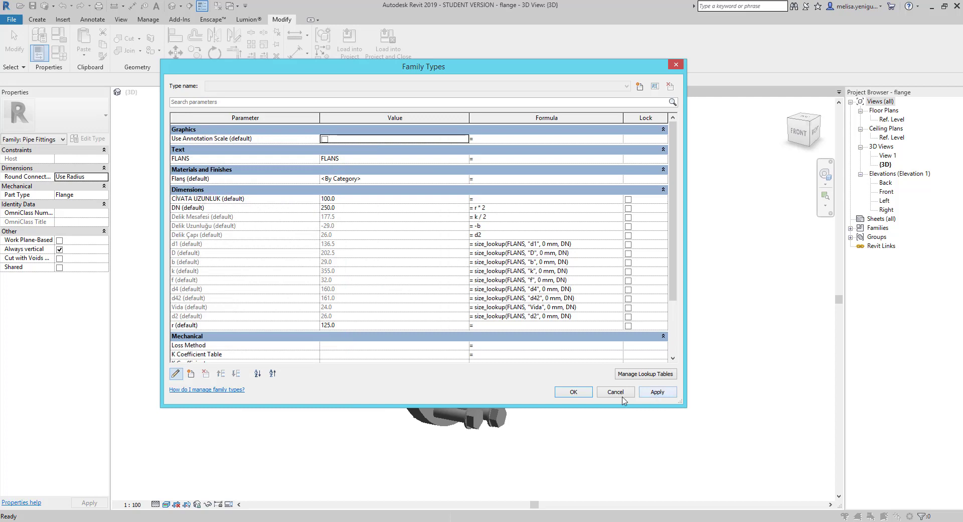
left_click(574, 394)
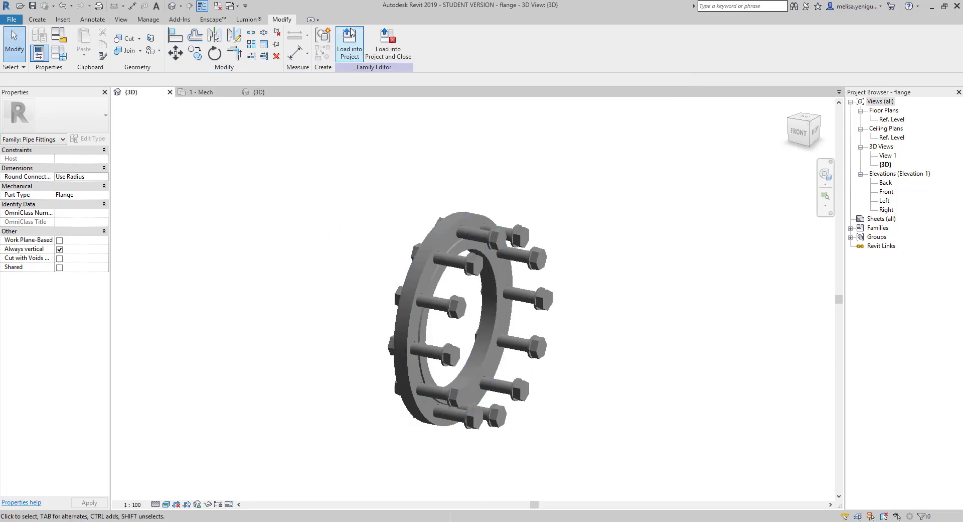
left_click(350, 41)
Overwrite the existing flange family, then select the left flange and review its type properties.
left_click(467, 260)
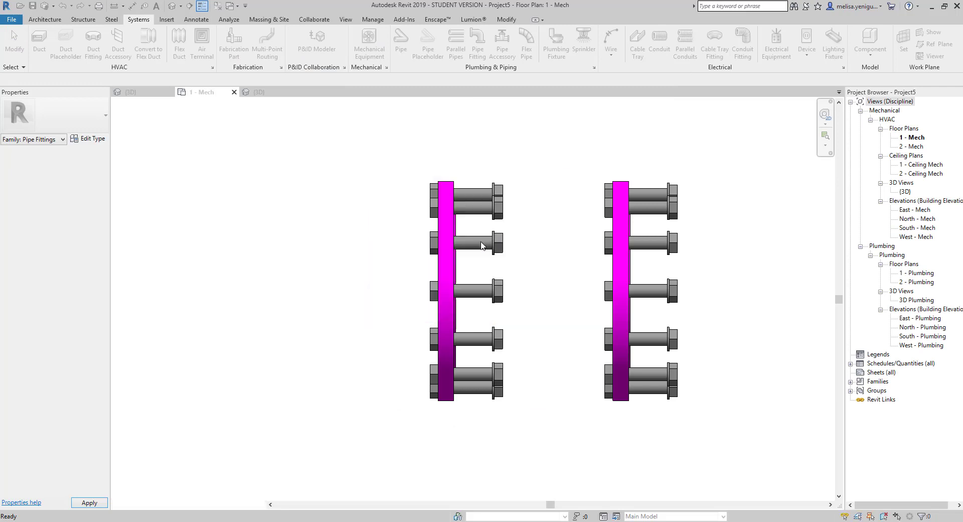
left_click(444, 255)
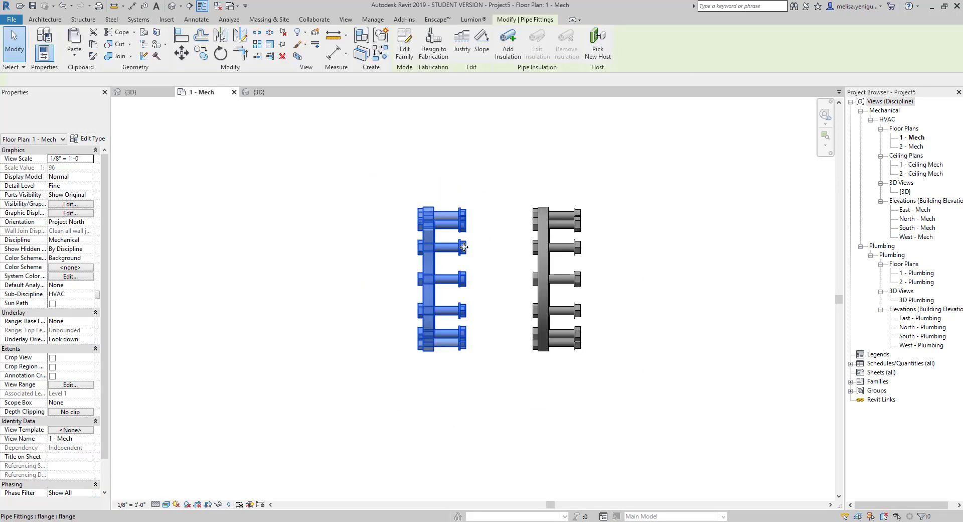
middle_click_drag(444, 254, 468, 255)
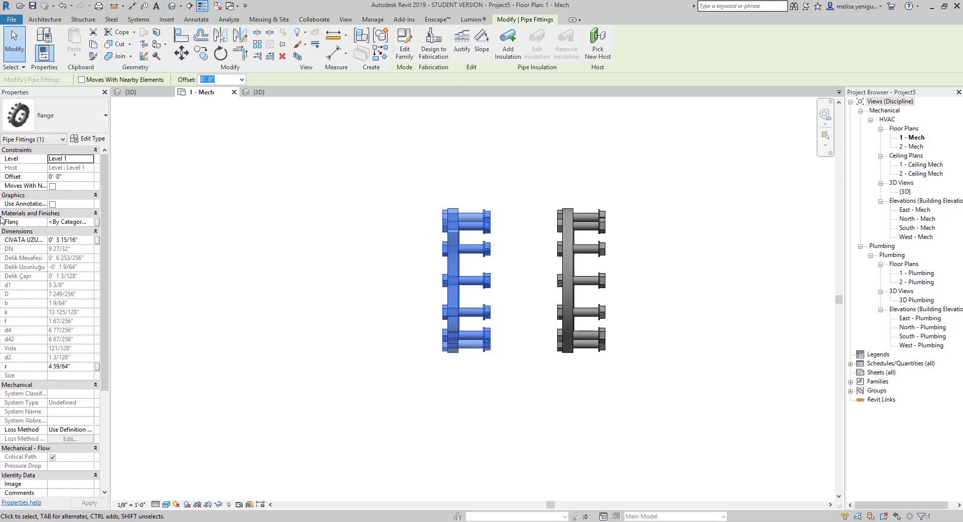
left_click(89, 139)
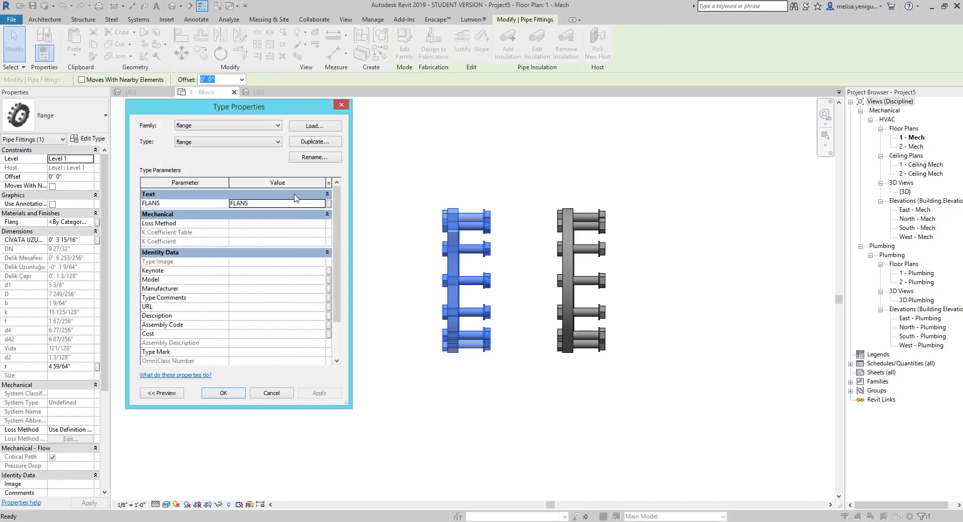
scroll(339, 222, "down", 3)
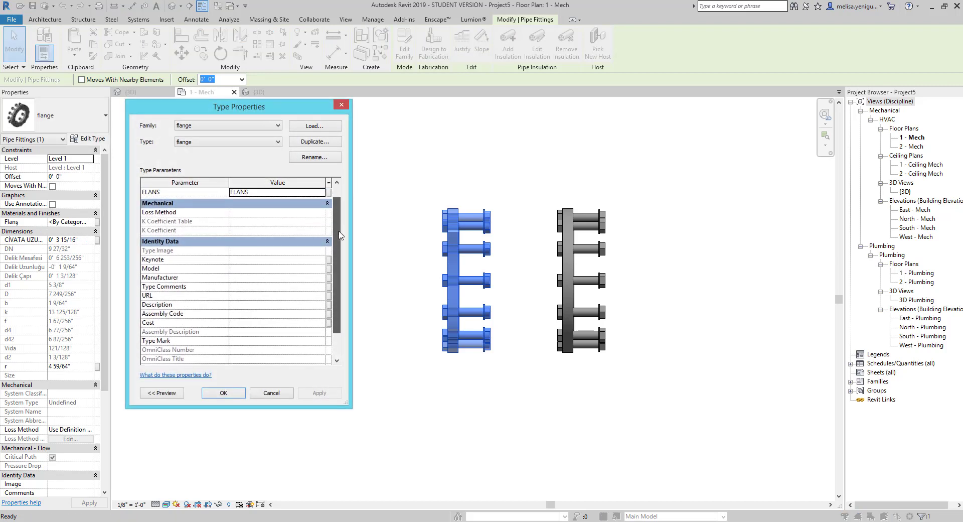
scroll(341, 307, "up", 3)
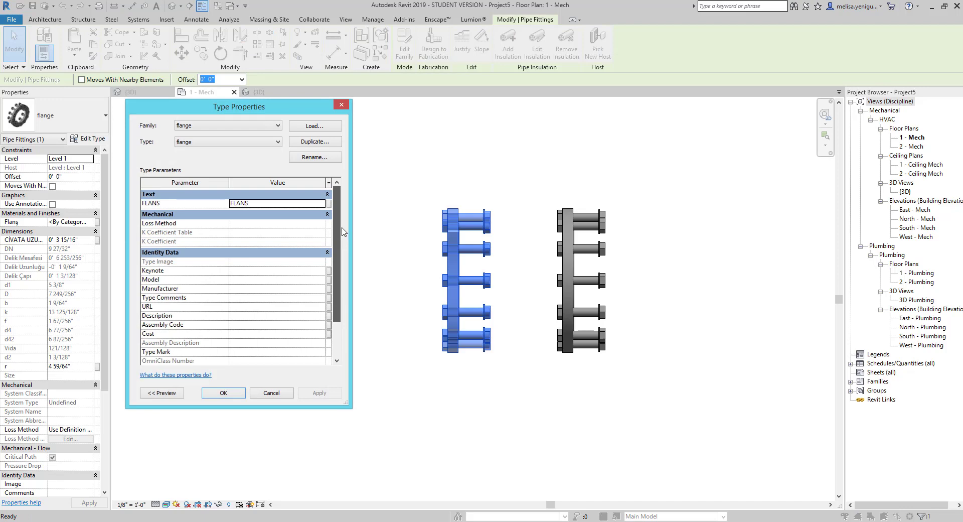
left_click(278, 393)
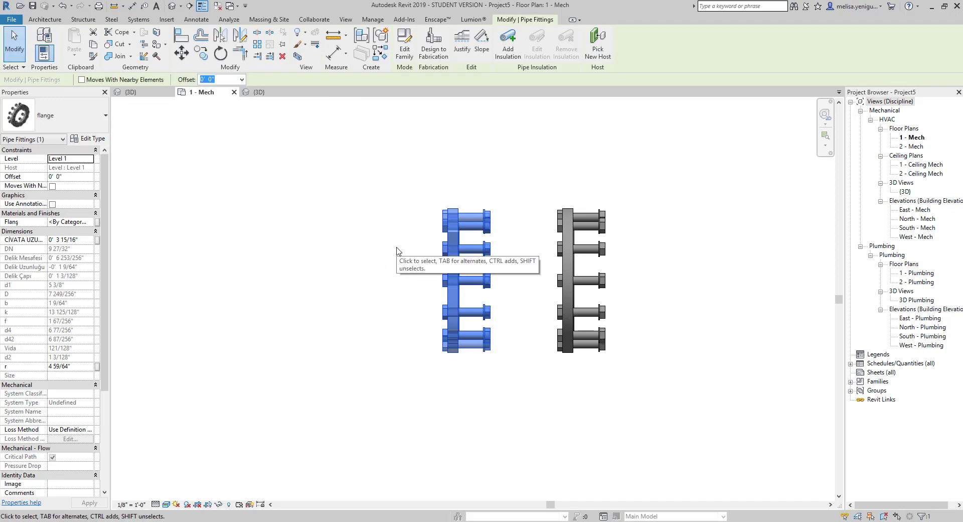
left_click(401, 252)
left_click(462, 249)
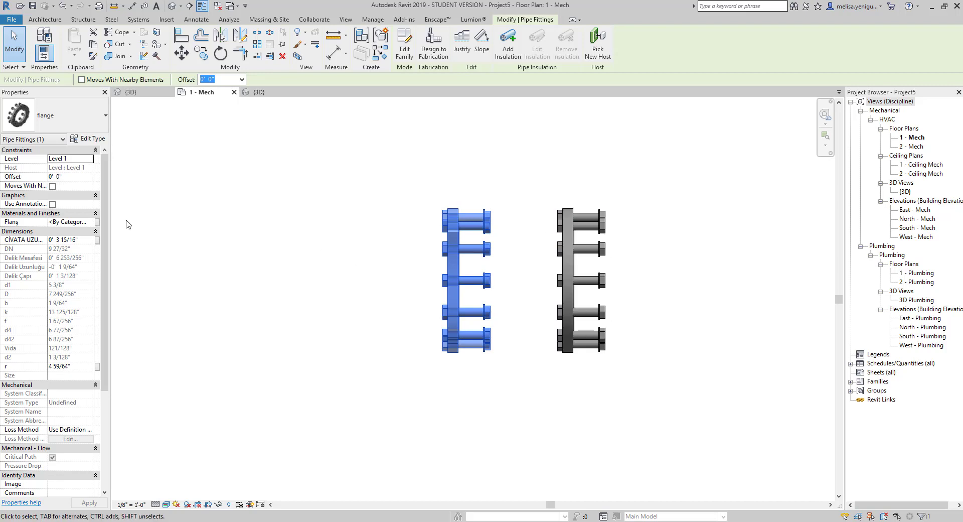
Set the left flange's Flanş instance material to Default Wall.
left_click(90, 222)
left_click(94, 225)
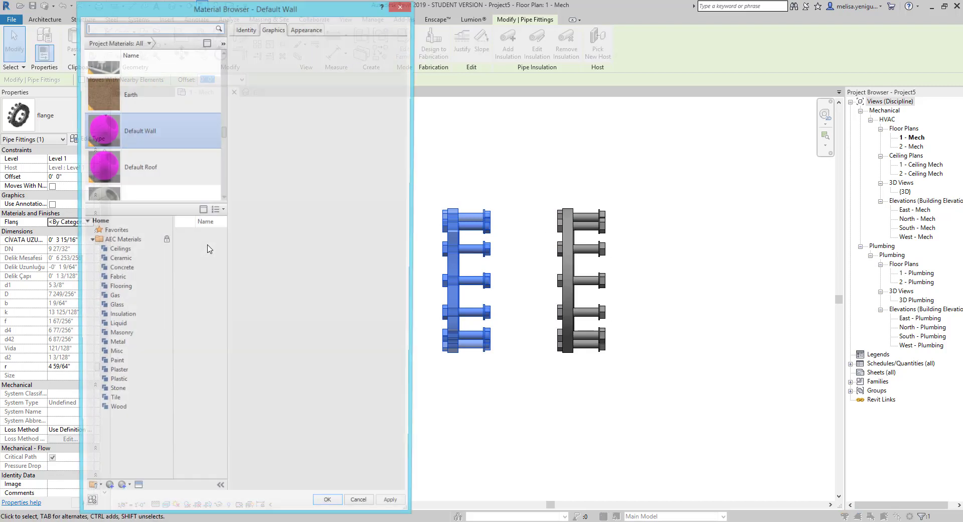
left_click(308, 29)
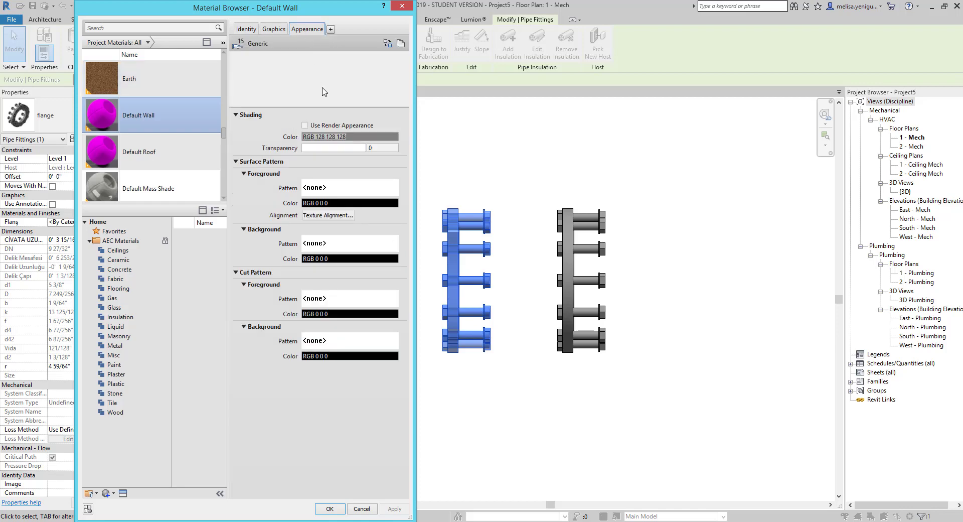
left_click(330, 509)
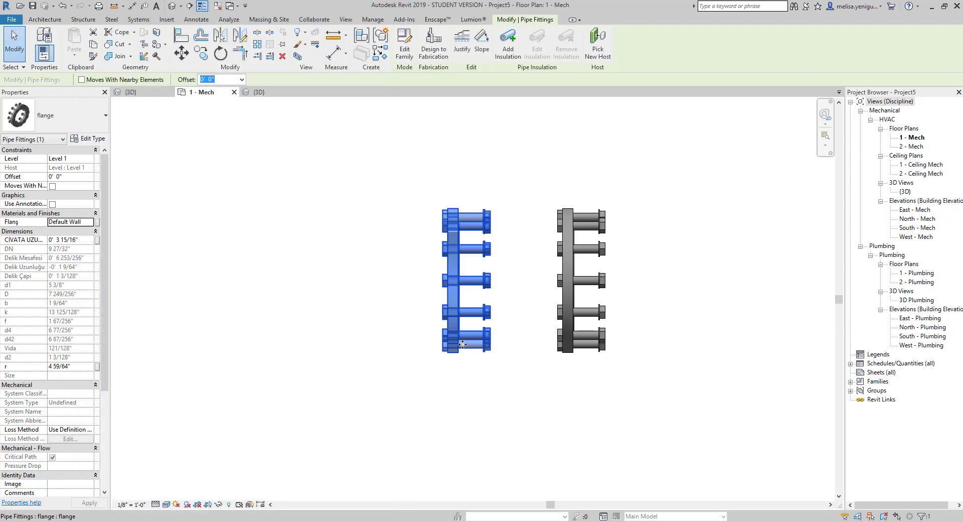
left_click(491, 356)
scroll(508, 286, "up", 2)
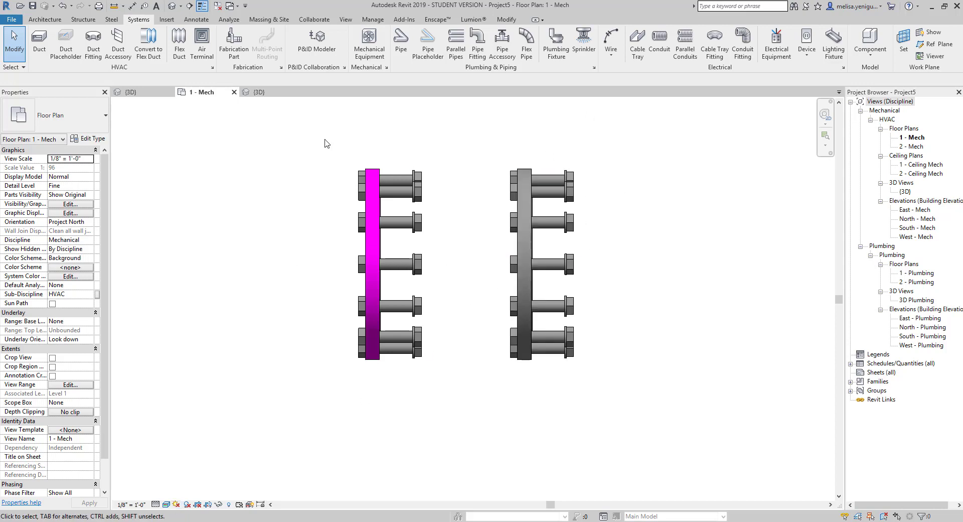
Show the 3D view at Fine detail level with Realistic visual style.
left_click(260, 93)
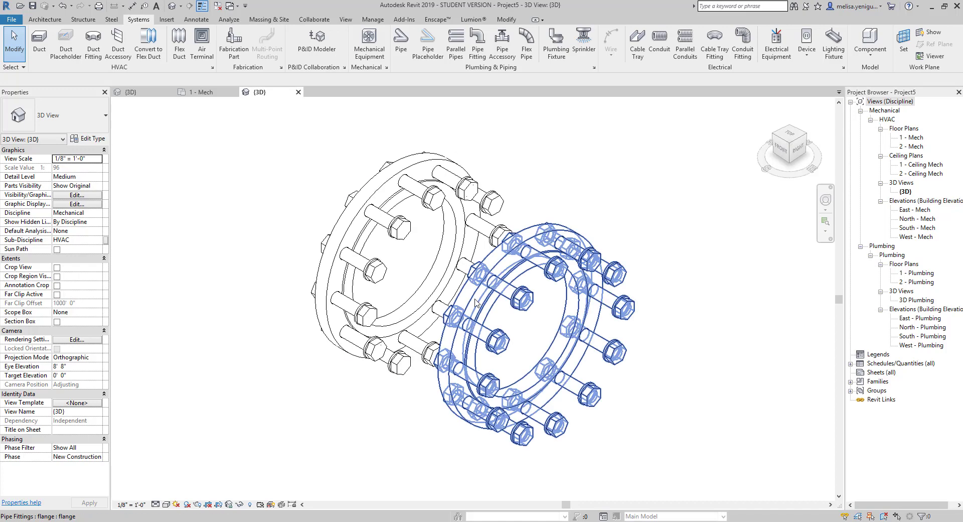
left_click(156, 504)
left_click(170, 483)
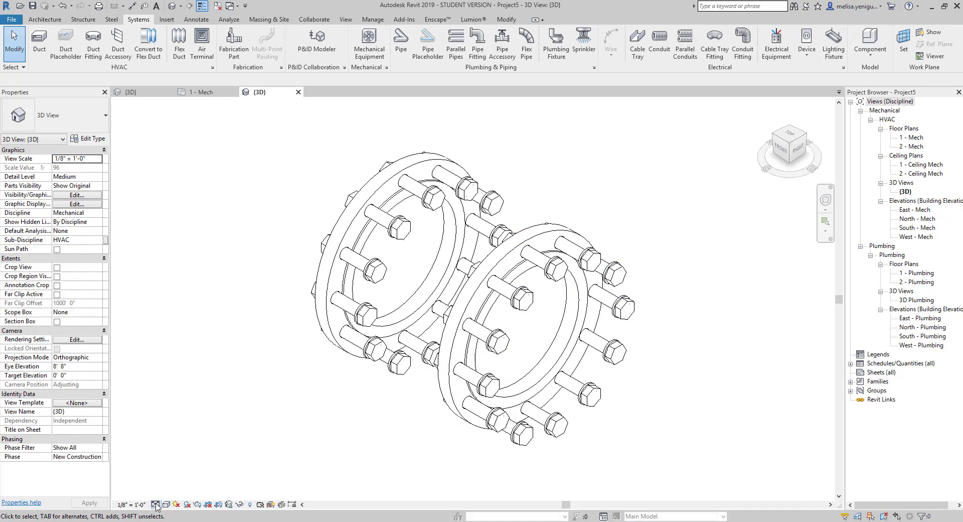
left_click(156, 504)
left_click(170, 493)
left_click(166, 504)
left_click(181, 484)
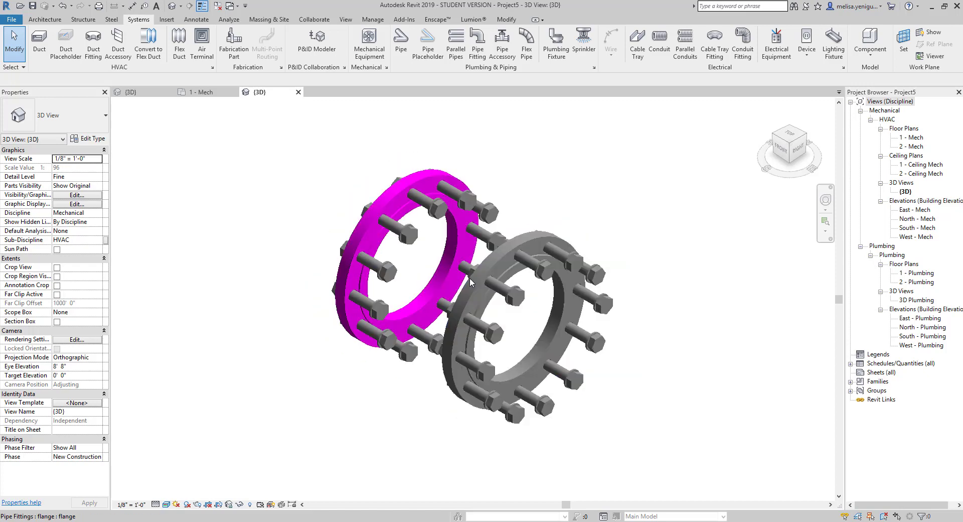
Orbit around the flange pair and select the grey flange.
mouse_move(441, 331)
middle_mouse_down("shift")
mouse_move(460, 321)
mouse_move(652, 311)
mouse_move(672, 326)
mouse_move(433, 352)
mouse_move(391, 371)
middle_mouse_up("shift")
left_click(536, 321)
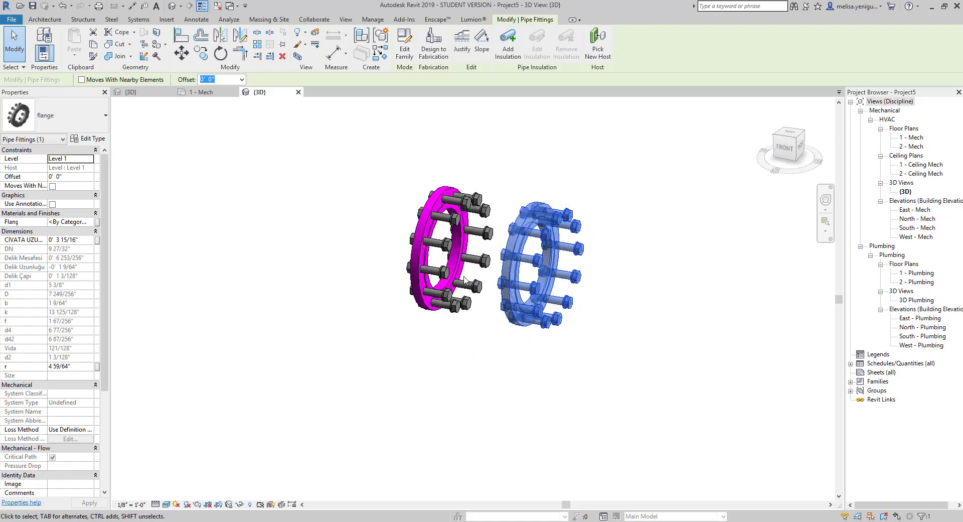
scroll(368, 387, "up", 3)
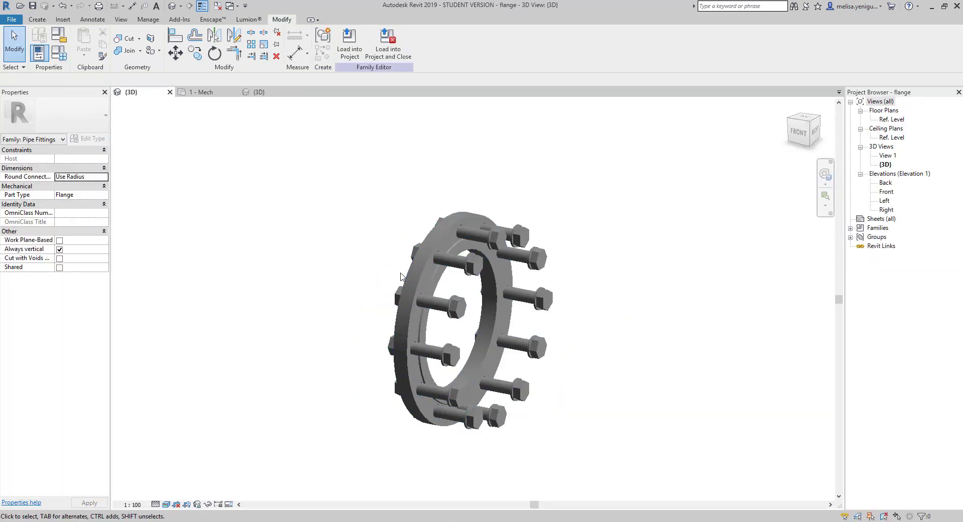
left_click(419, 276)
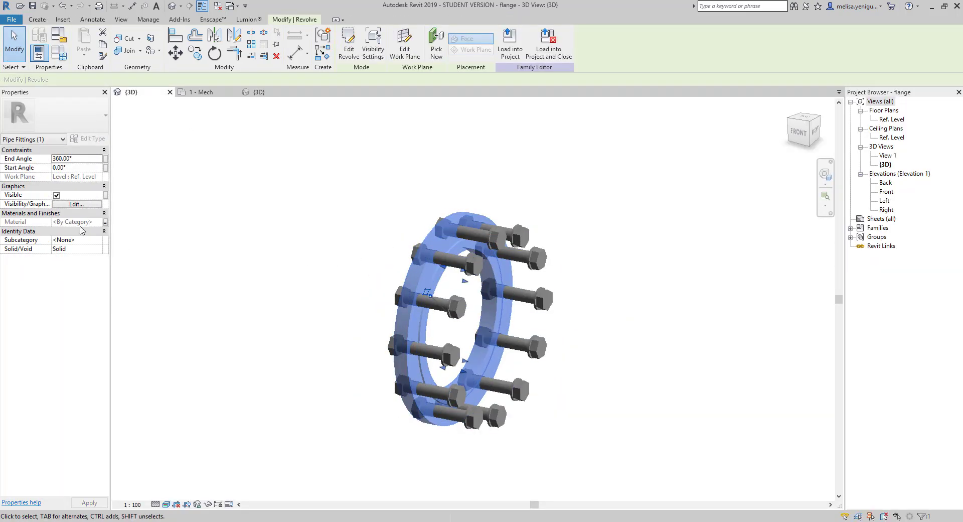
left_click(441, 231)
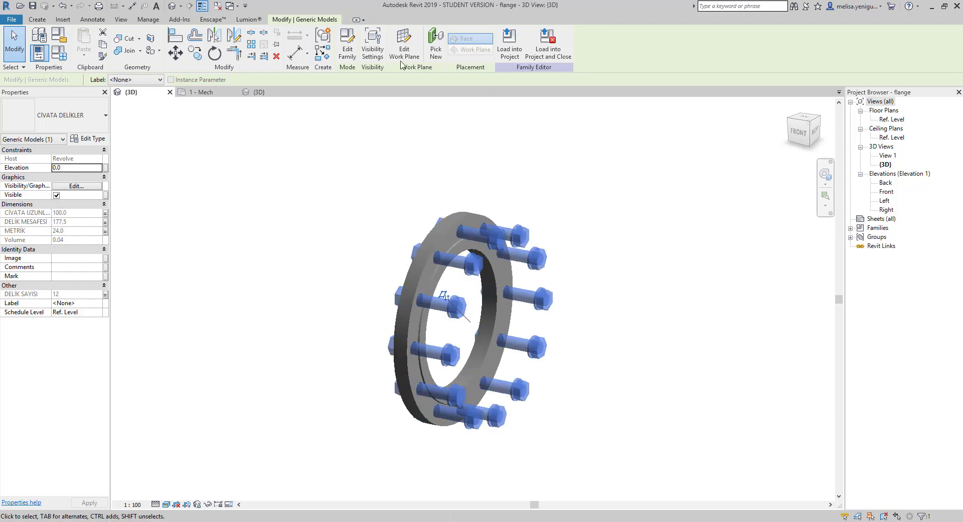
left_click(350, 50)
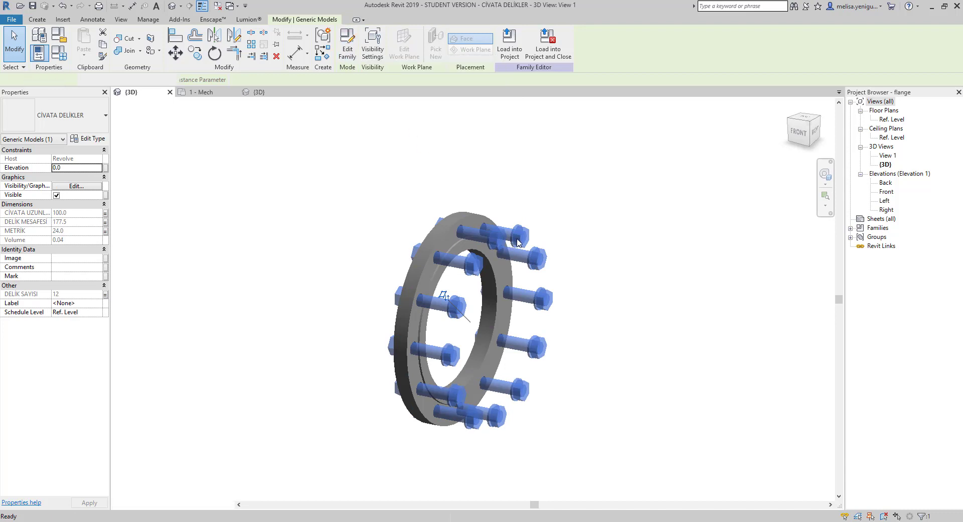
scroll(468, 319, "up", 3)
left_click(469, 301)
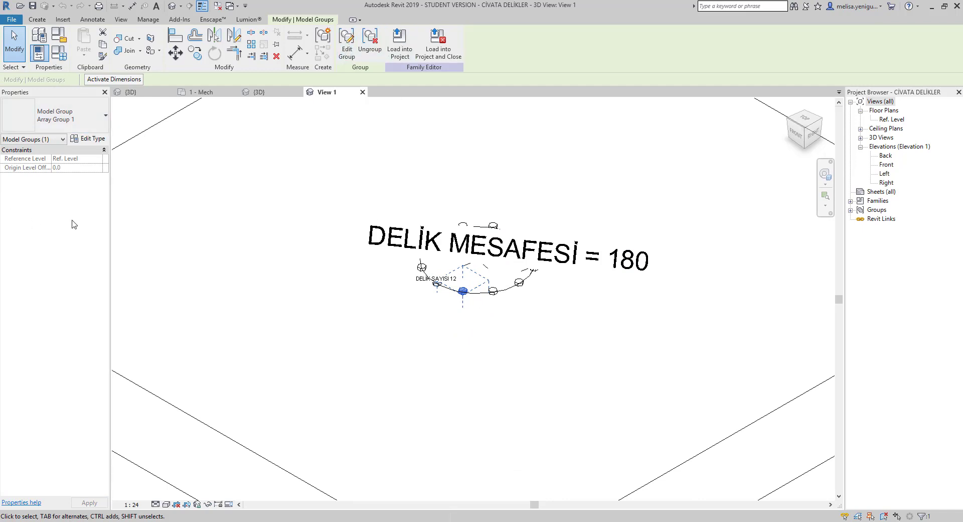
left_click(347, 42)
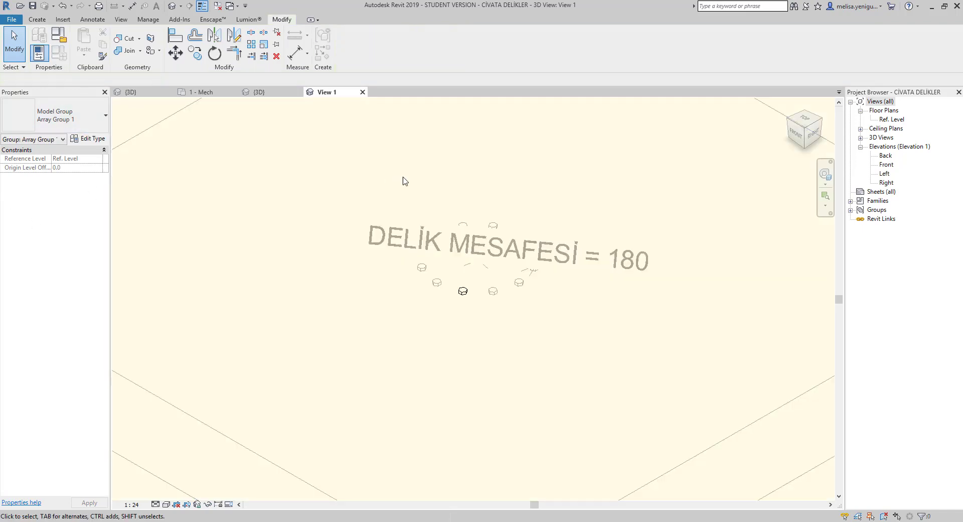
scroll(455, 294, "up", 3)
left_click(481, 291)
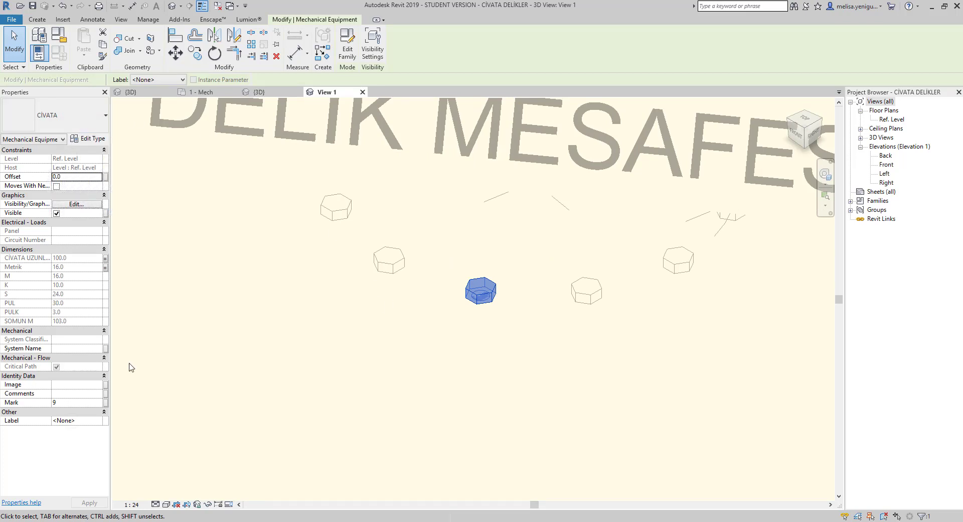
left_click(85, 139)
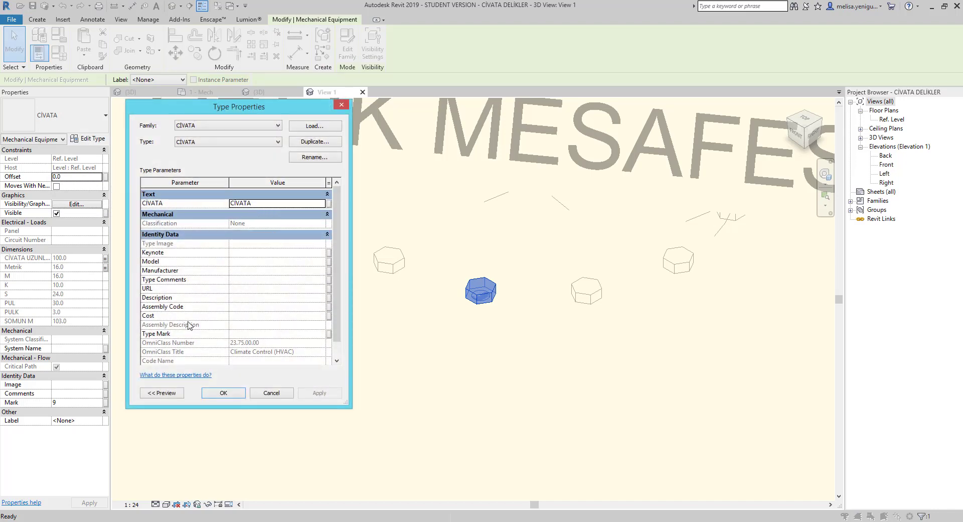
left_click(272, 393)
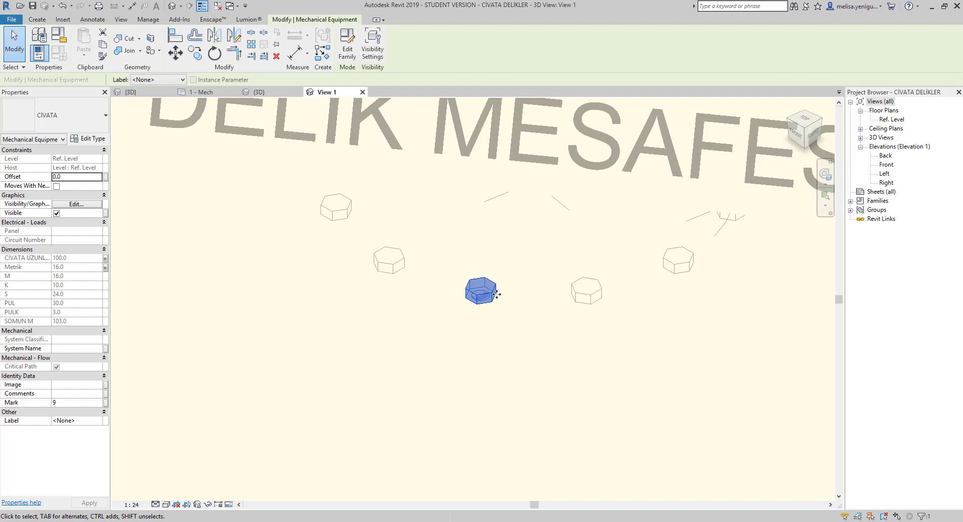
Edit the CİVATA bolt family, show it Fine and Shaded, and select the shaft extrusion.
left_click(347, 45)
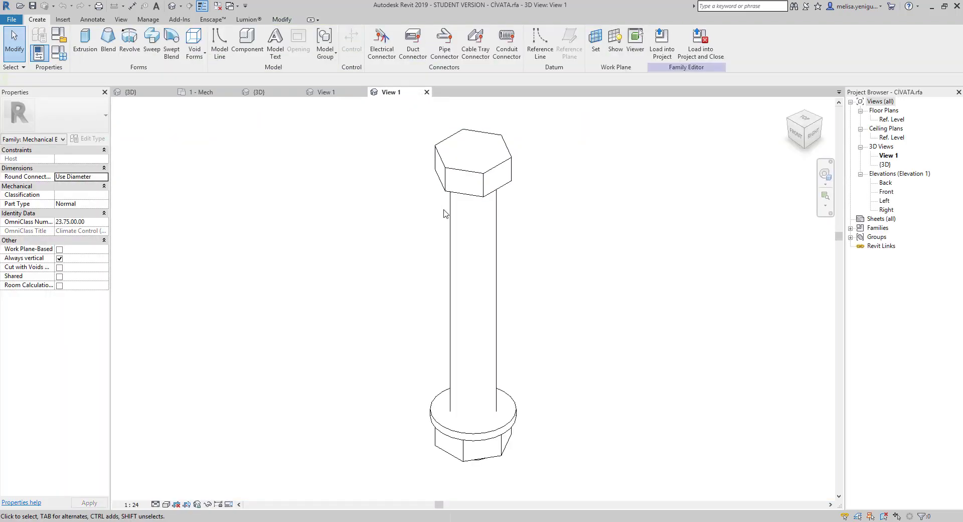
left_click(165, 494)
left_click(166, 504)
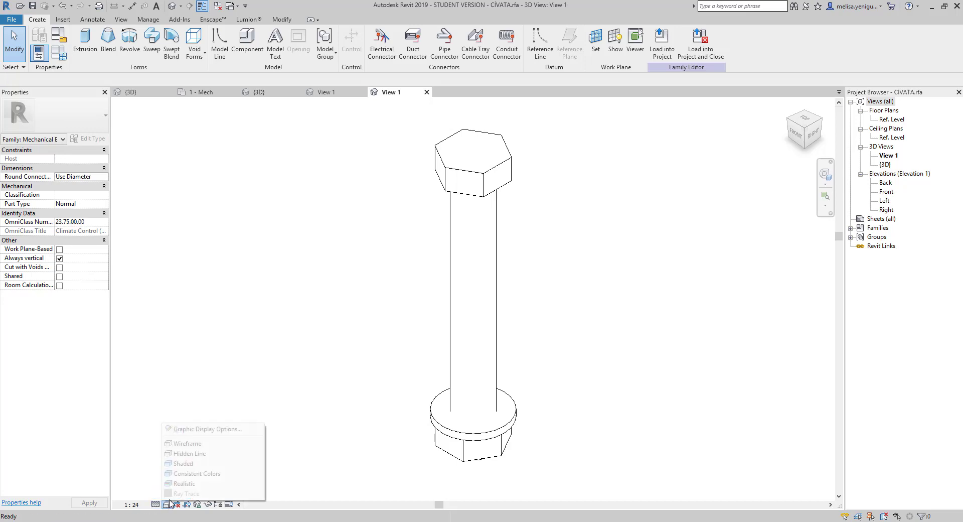
left_click(176, 473)
left_click(497, 318)
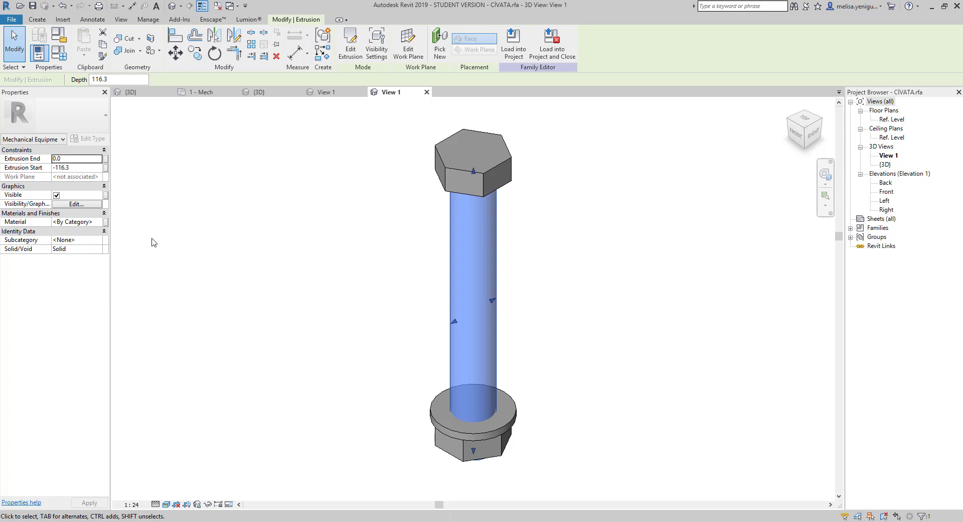
Create an instance Material parameter named 'civata' in Family Types.
left_click(58, 52)
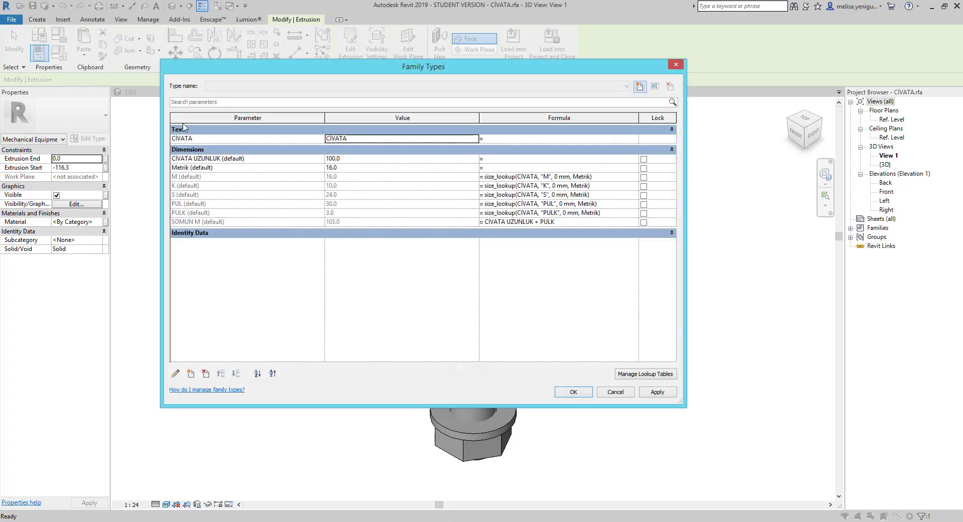
left_click(191, 373)
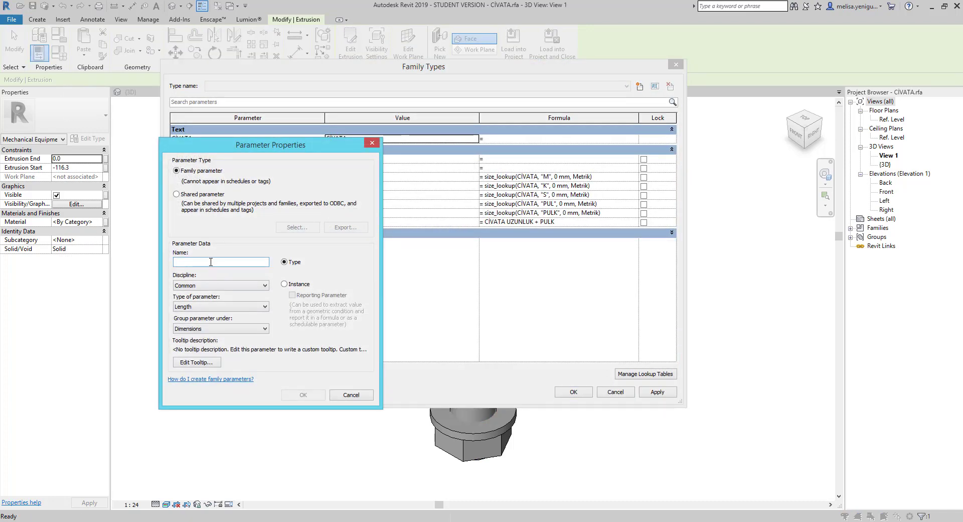
type("civata")
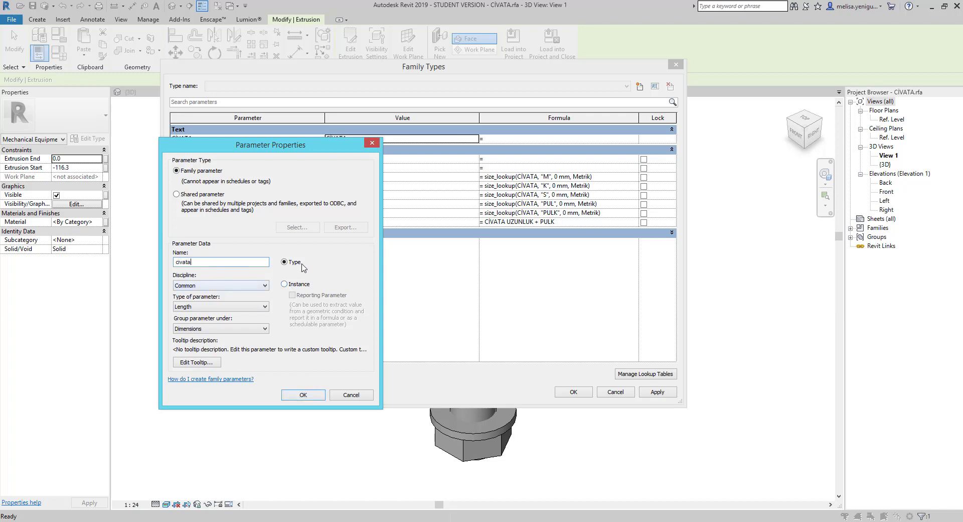
left_click(284, 284)
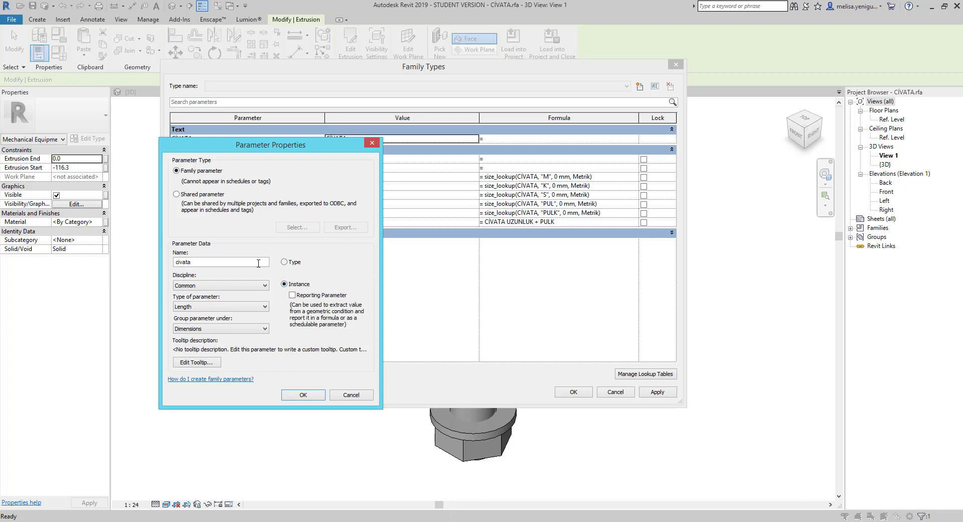
left_click(229, 307)
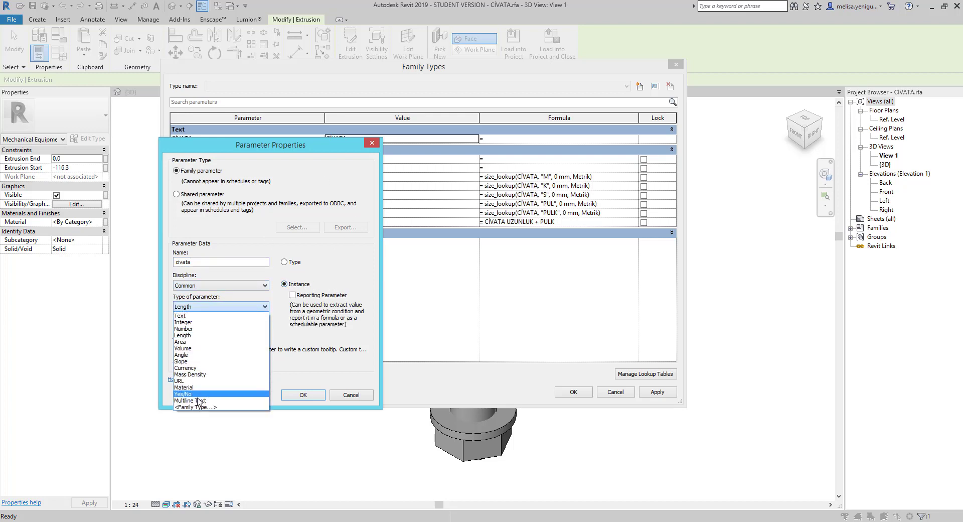
left_click(190, 387)
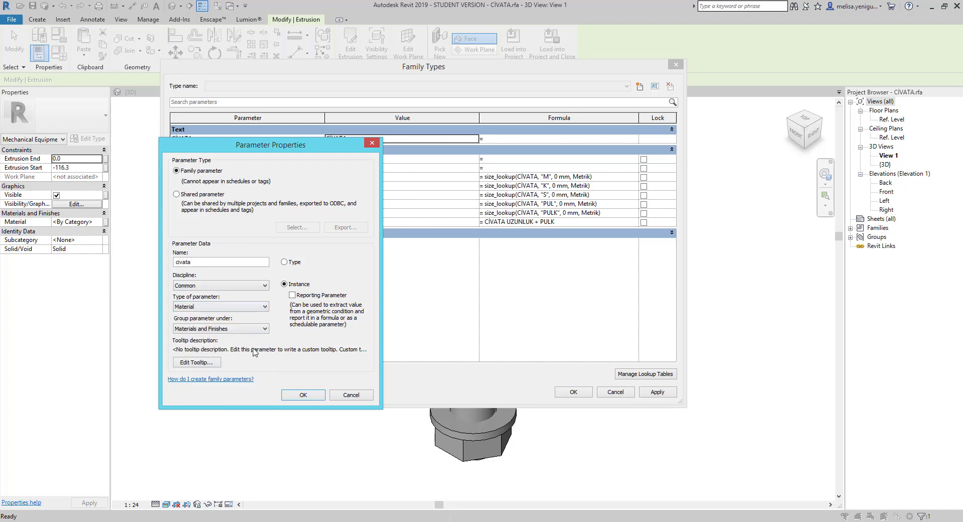
left_click(303, 394)
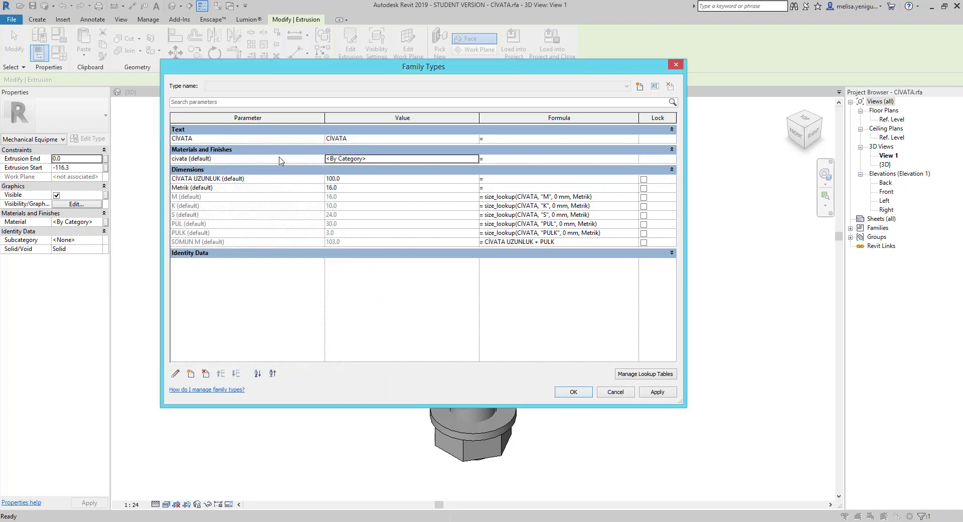
left_click(575, 393)
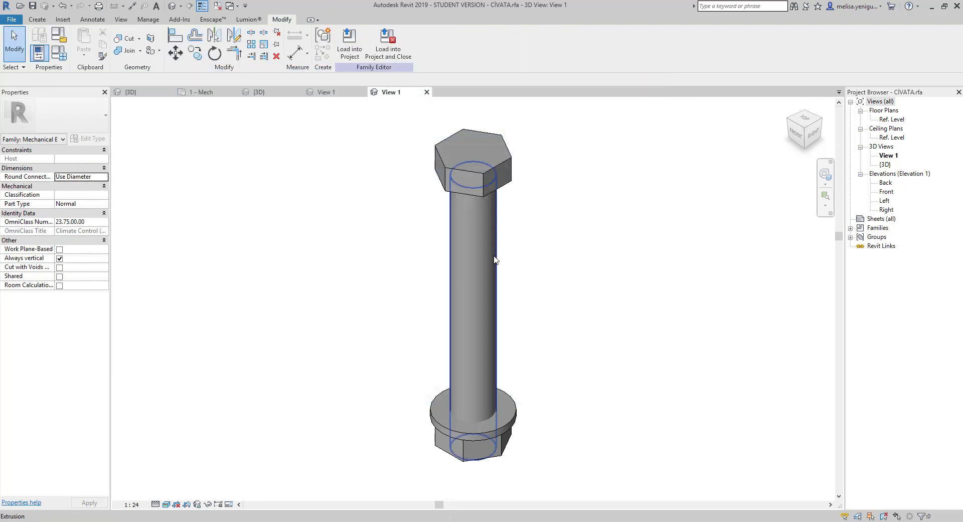
Associate the shaft extrusion's material with the civata parameter.
left_click(106, 221)
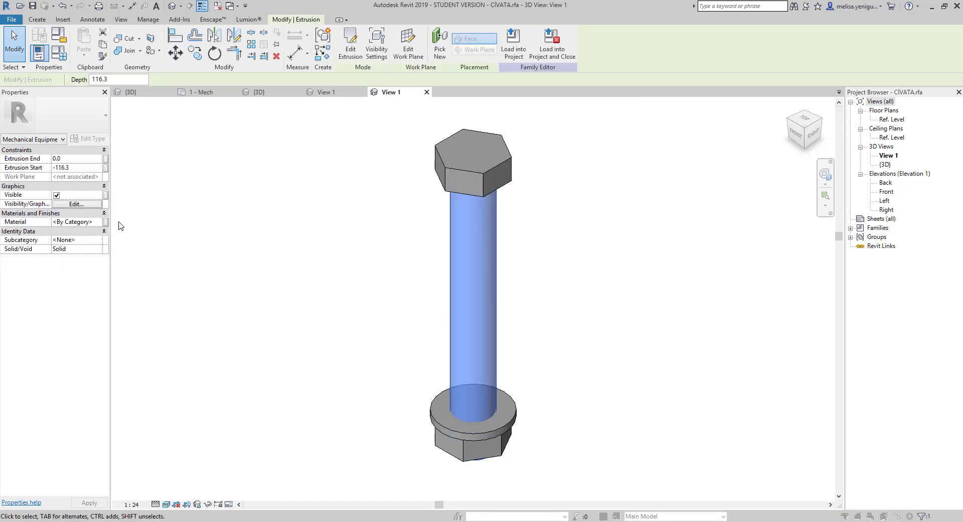
left_click(407, 235)
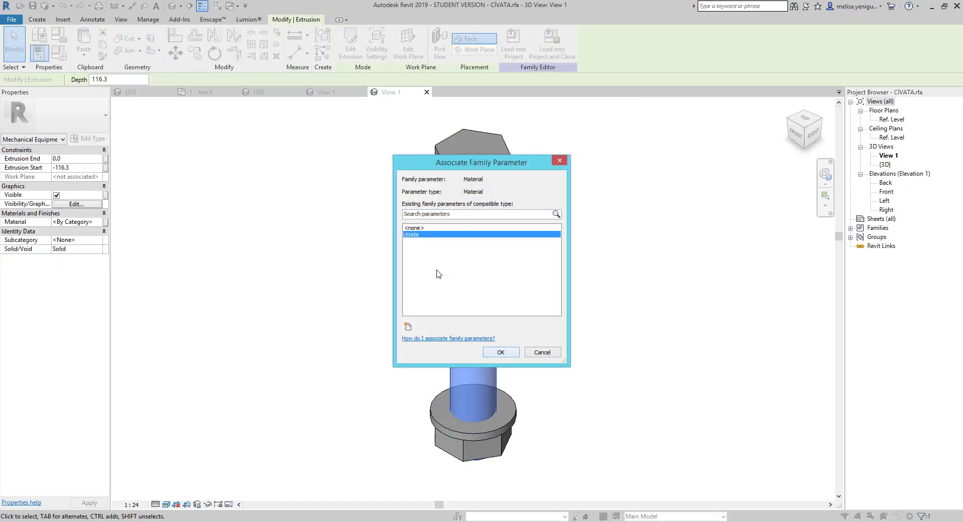
left_click(500, 353)
left_click(333, 264)
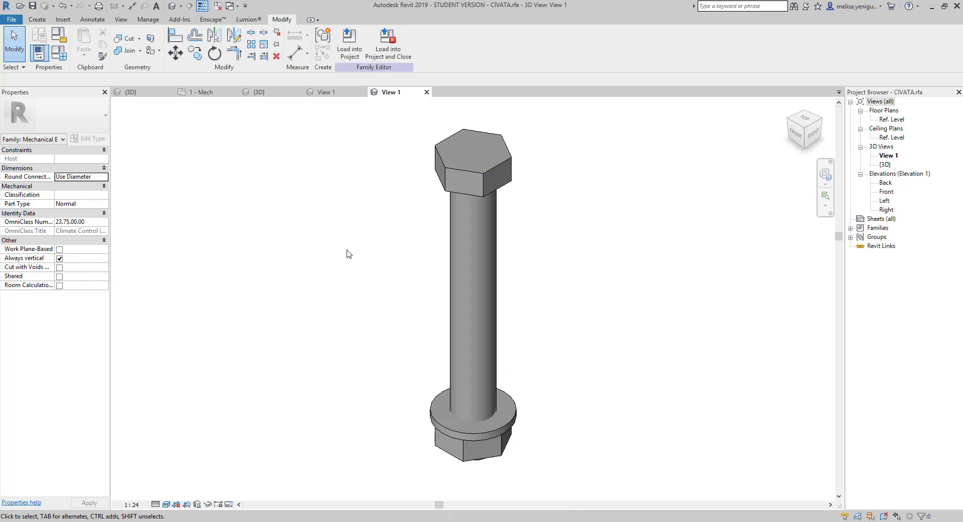
Load the bolt family into CİVATA DELİKLER.rfa, overwriting the existing version and parameter values.
left_click(349, 43)
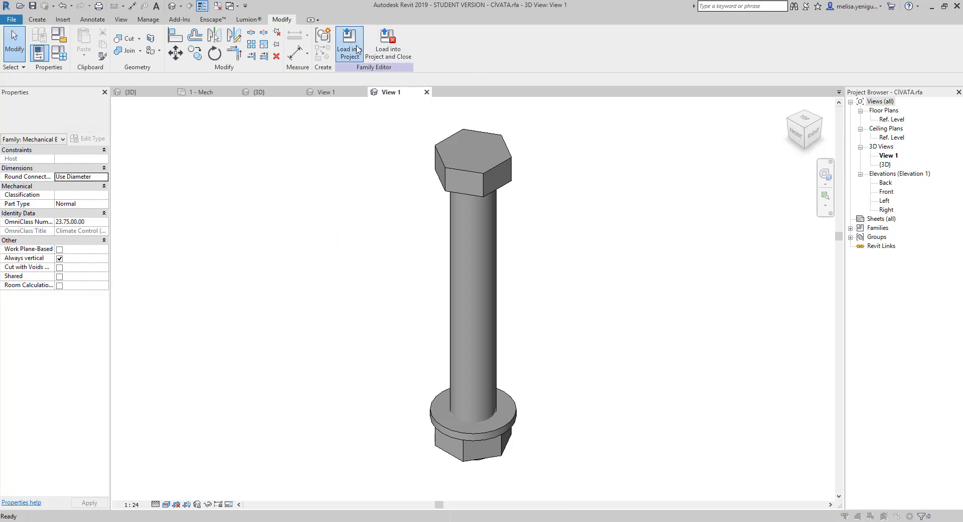
left_click(418, 229)
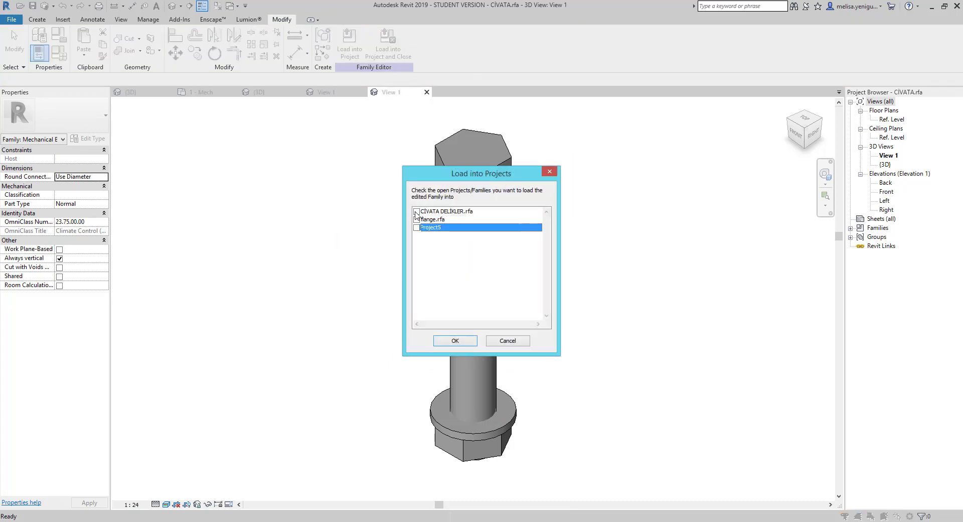
left_click(416, 211)
left_click(463, 342)
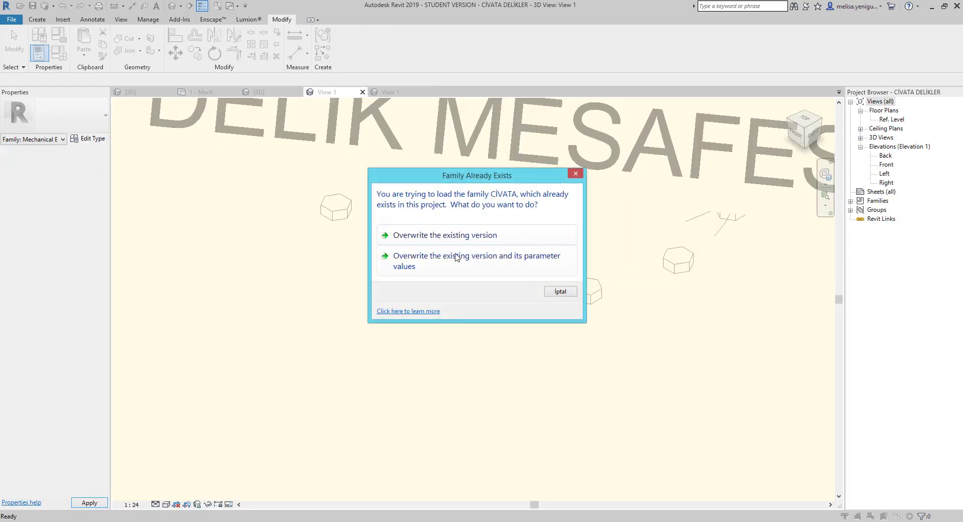
left_click(456, 257)
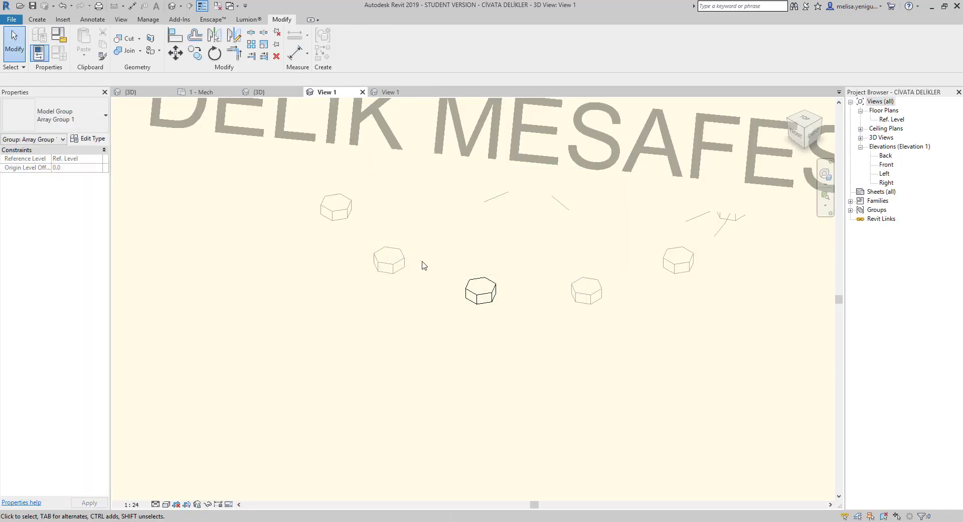
scroll(422, 265, "down", 3)
Zoom out and select a bolt in the array group to check its civata material, then finish group editing.
scroll(441, 245, "down", 2)
scroll(421, 239, "down", 1)
scroll(421, 217, "up", 1)
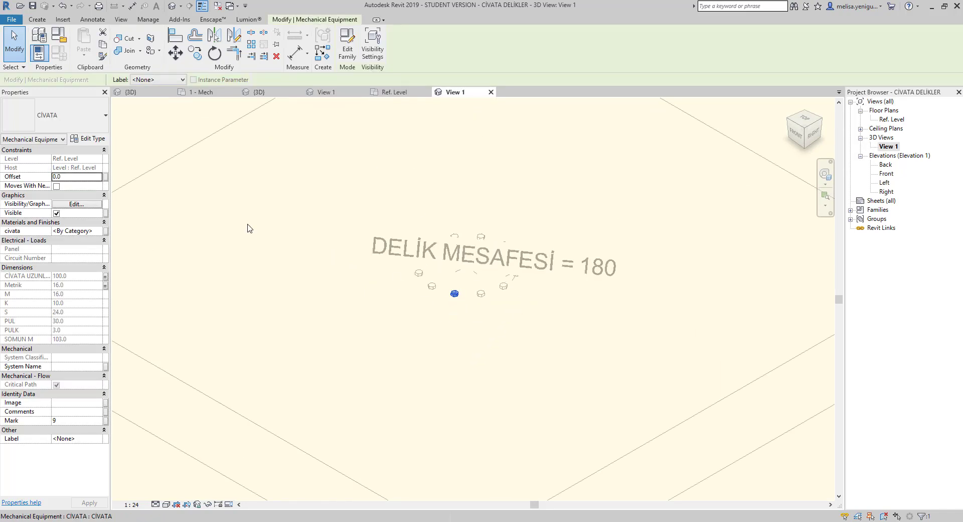
left_click(236, 192)
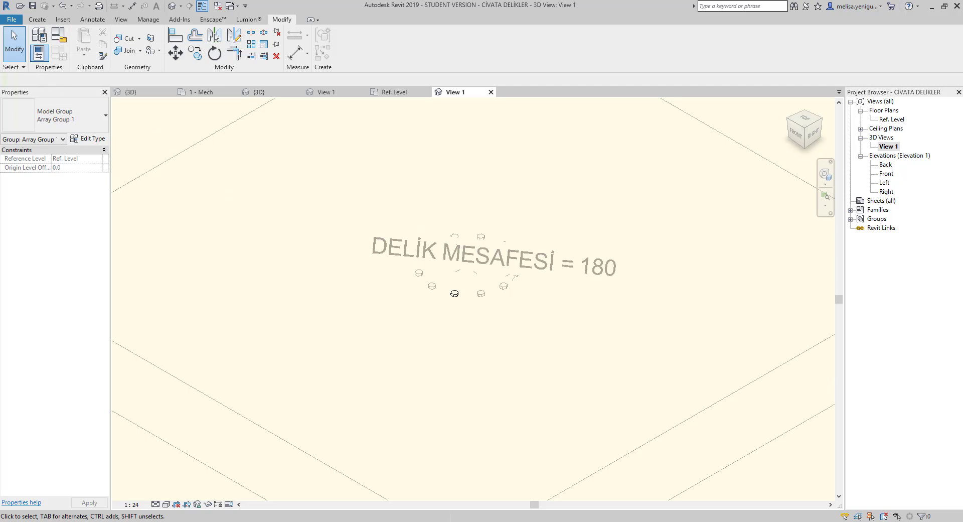
left_click(454, 293)
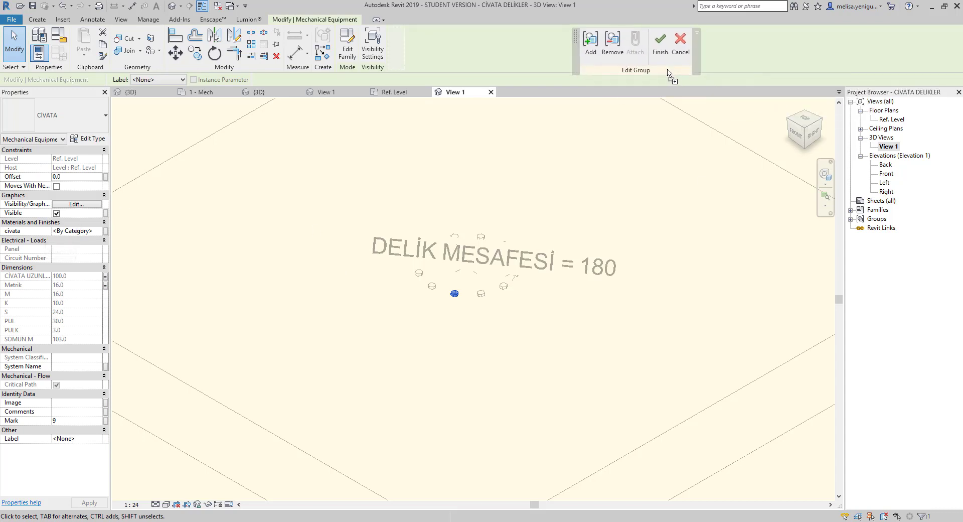
left_click_drag(667, 75, 500, 54)
left_click(466, 46)
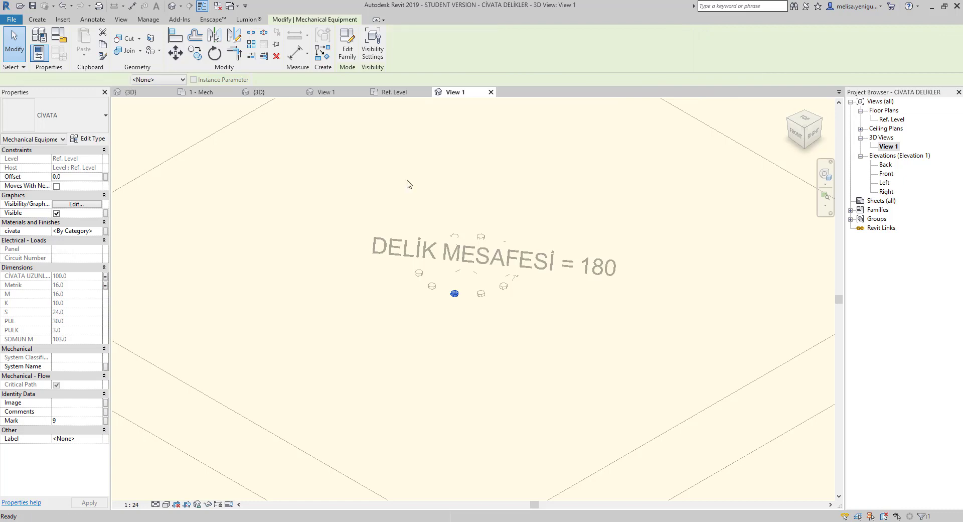
Add an instance Material parameter named 'Civata' to the bolt-hole family.
left_click(60, 53)
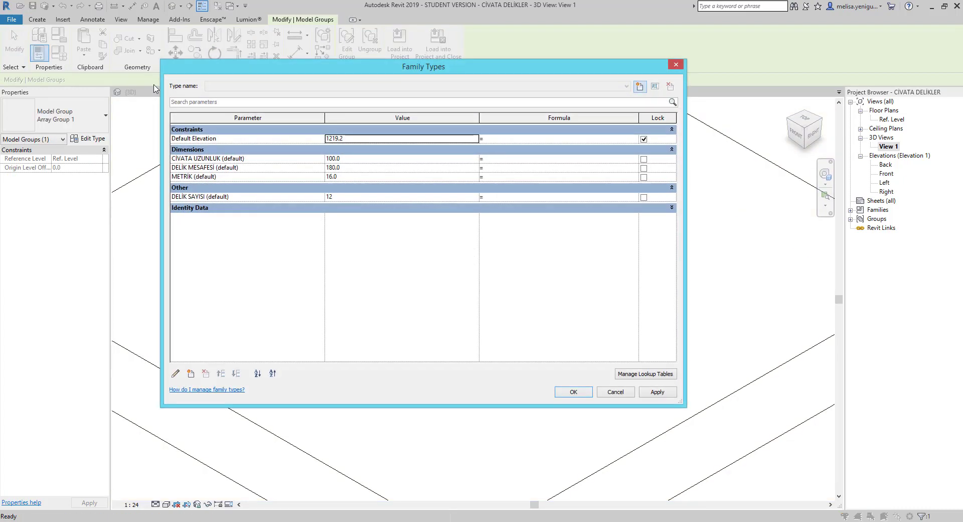
left_click(190, 373)
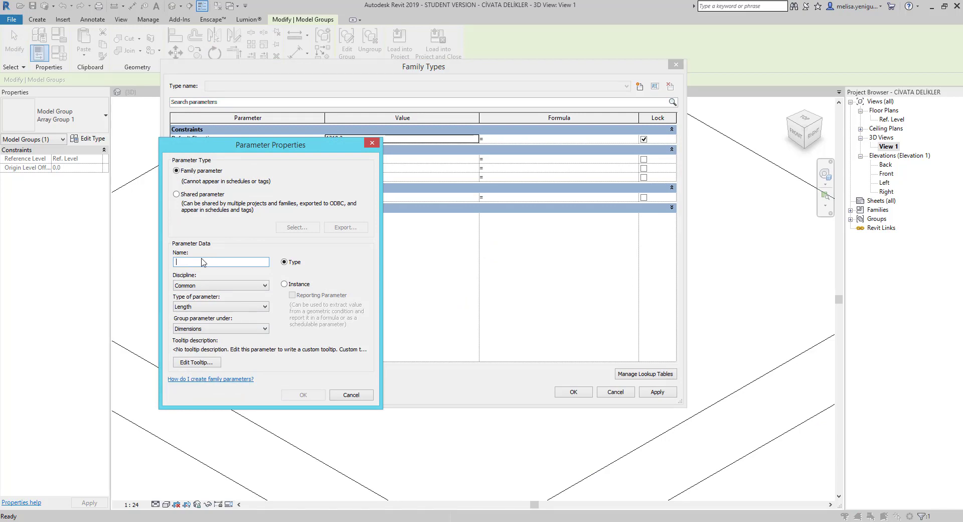
type("Civata")
left_click(298, 286)
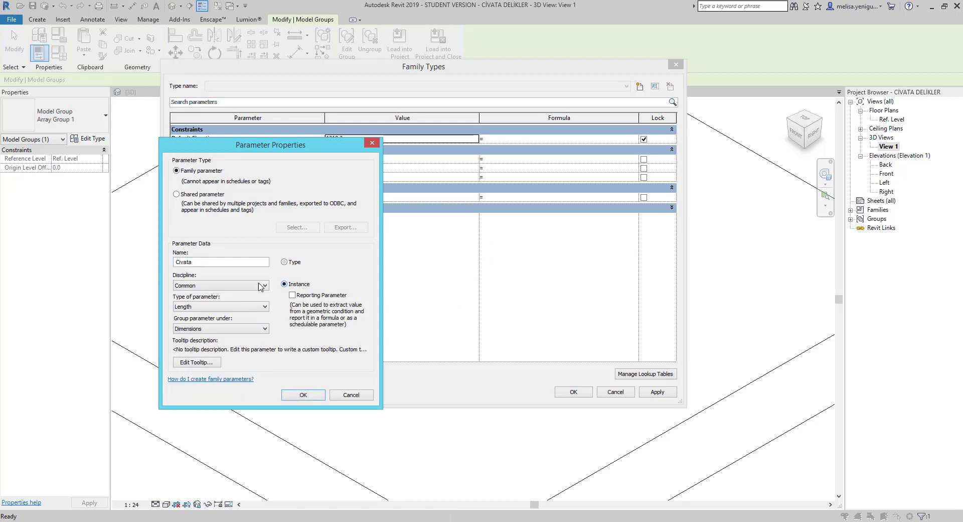
left_click(249, 307)
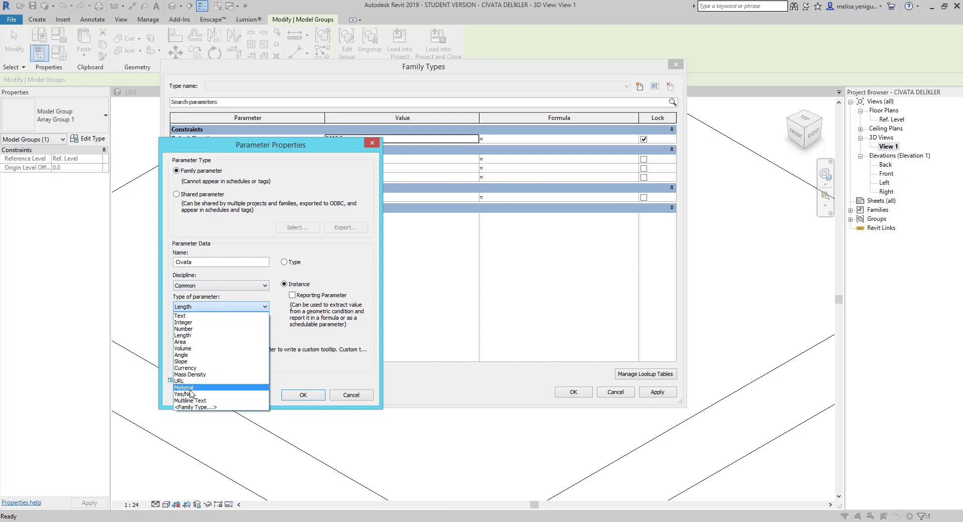
left_click(190, 389)
left_click(303, 395)
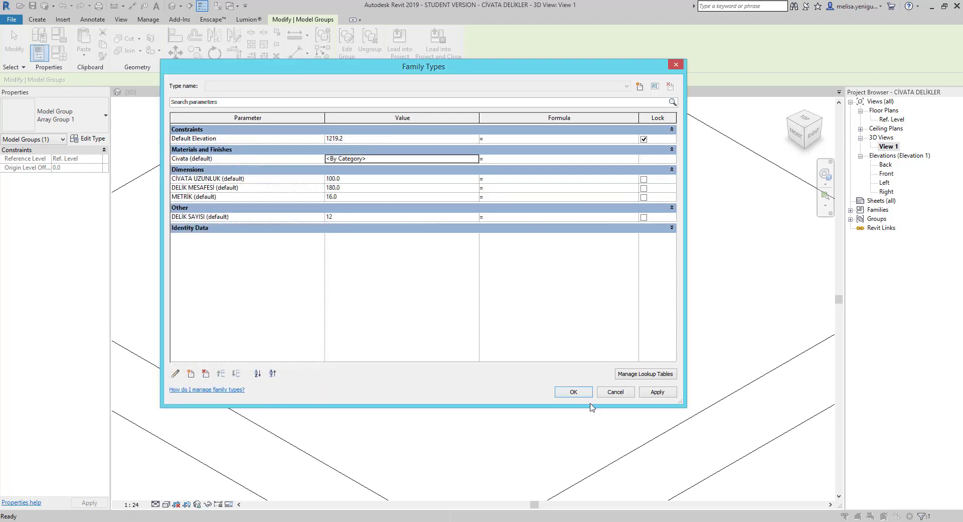
key("Return")
Inside the bolt array group, link the bolt's civata material to the Civata parameter.
left_click(454, 294)
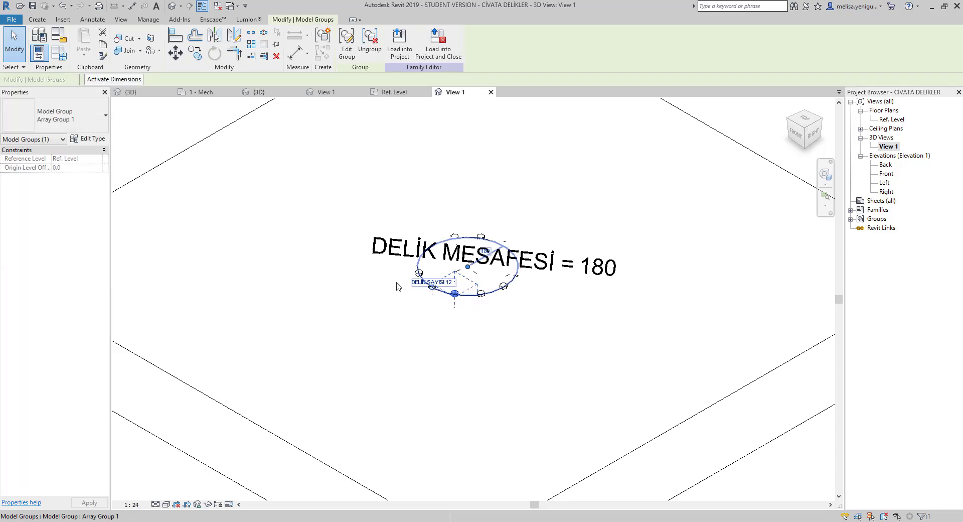
left_click(347, 40)
left_click(454, 296)
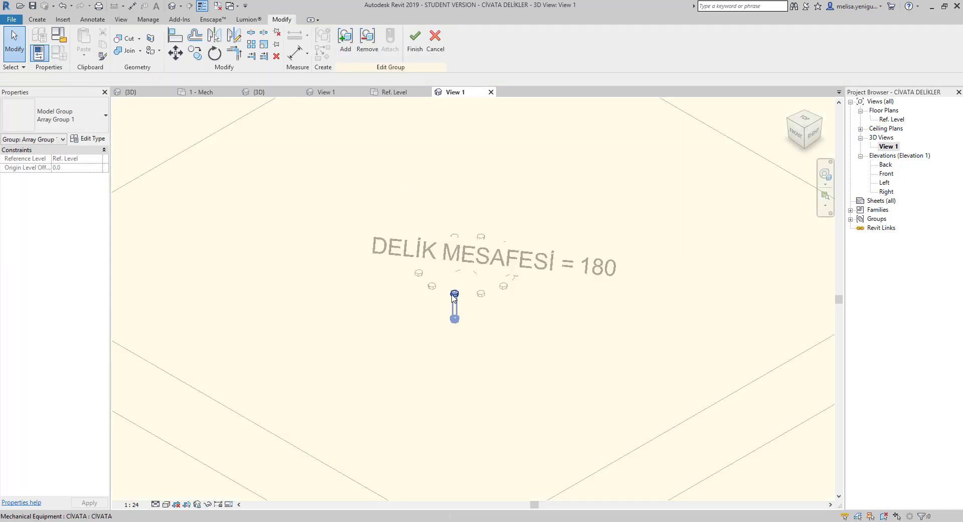
left_click(106, 231)
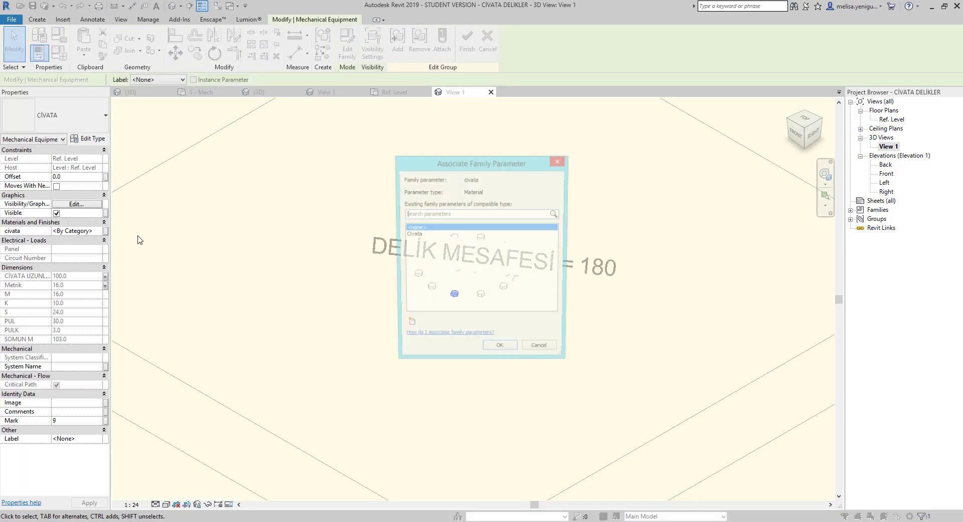
left_click(412, 234)
left_click(500, 352)
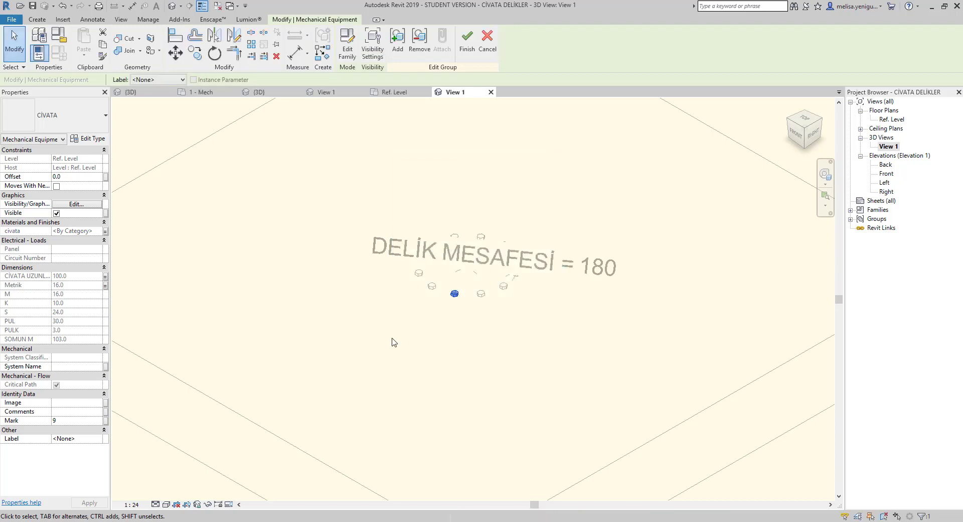
left_click(467, 42)
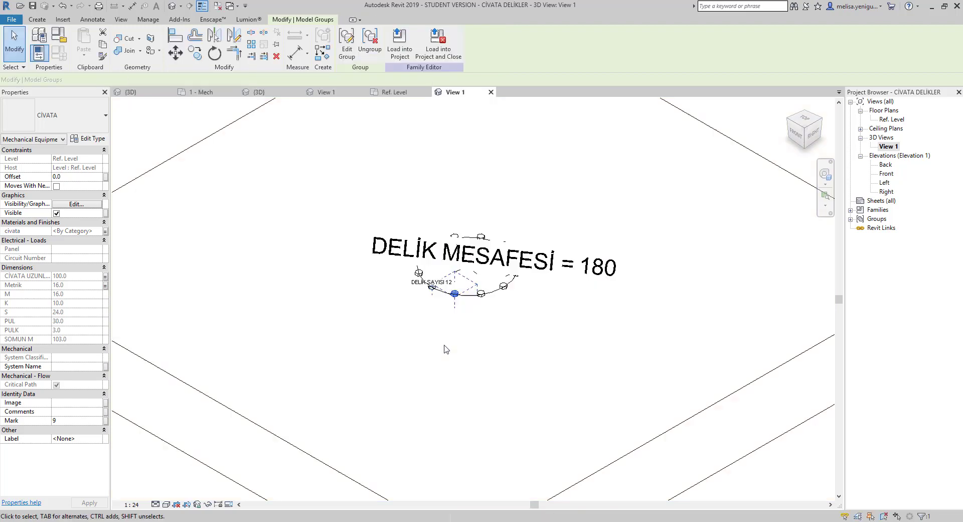
Reopen the bolt array group to check a bolt's material, then finish editing.
double_click(486, 299)
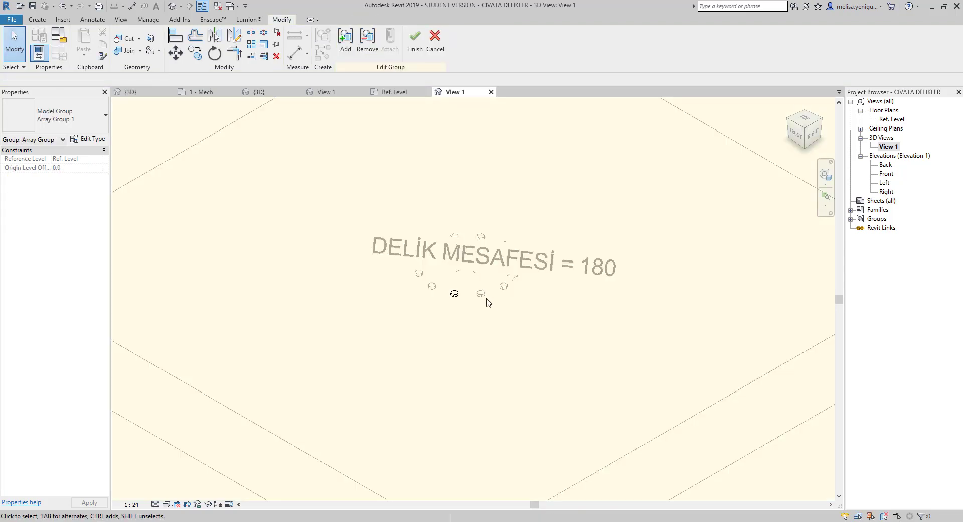
left_click(454, 294)
left_click(448, 226)
left_click(408, 48)
double_click(480, 294)
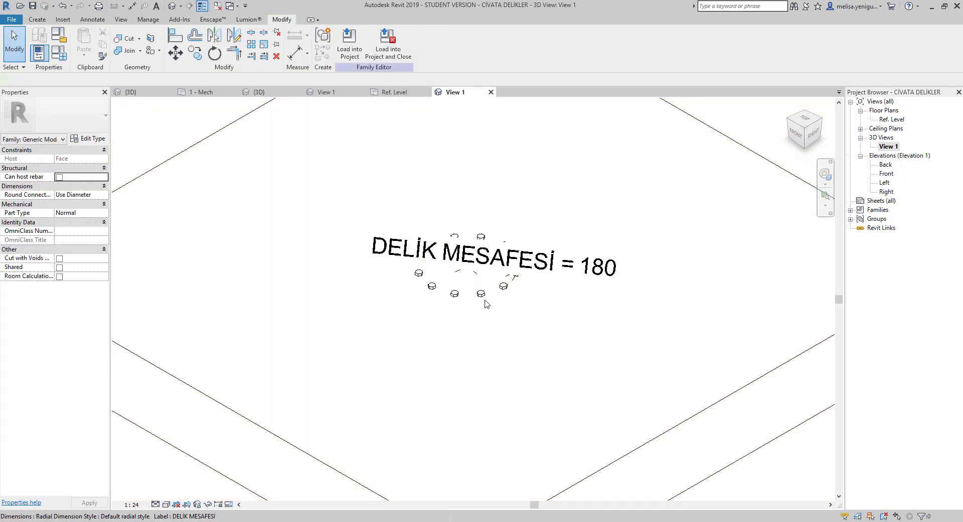
double_click(481, 296)
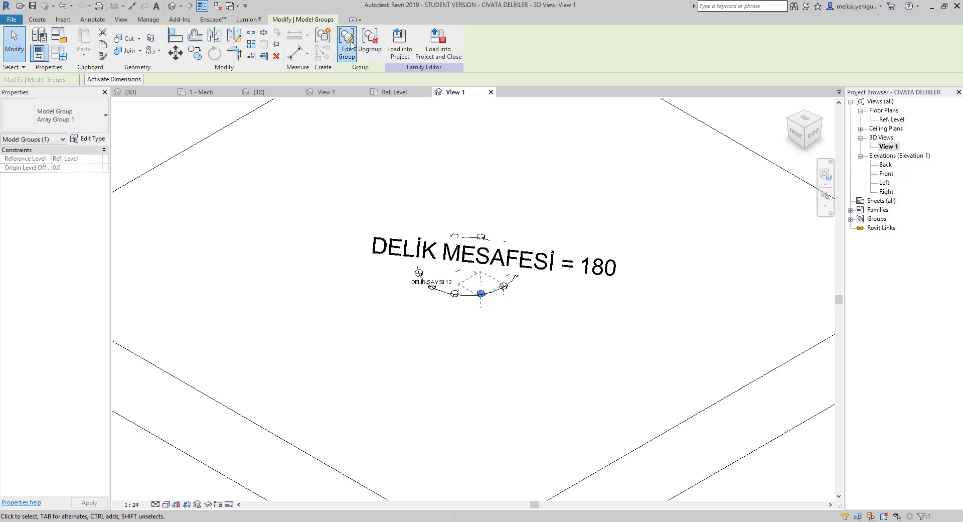
left_click(481, 294)
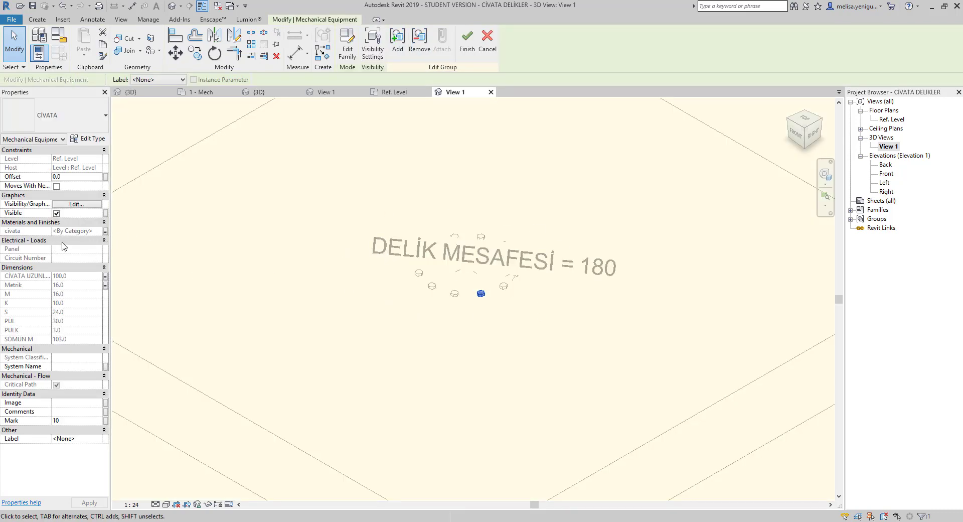
left_click(467, 43)
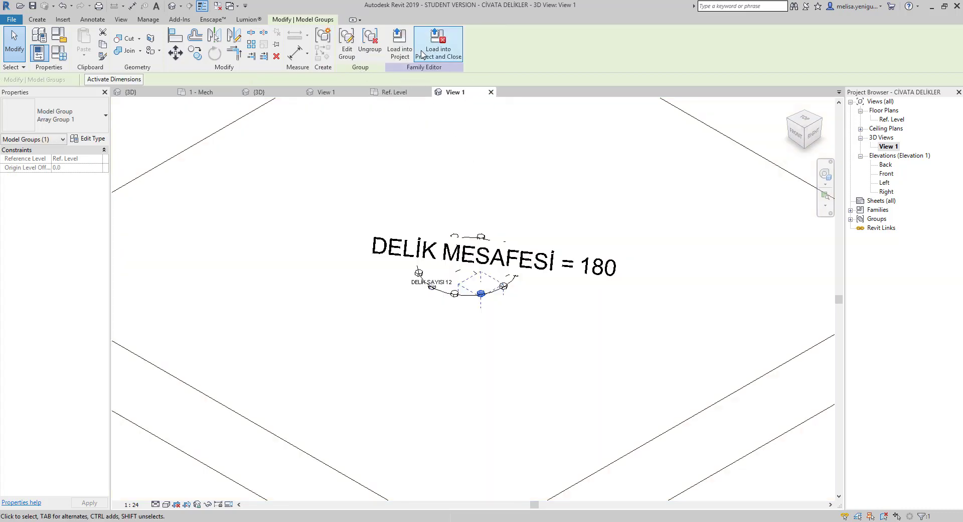
Load the bolt-hole family into flange.rfa, overwriting the existing version.
left_click(399, 40)
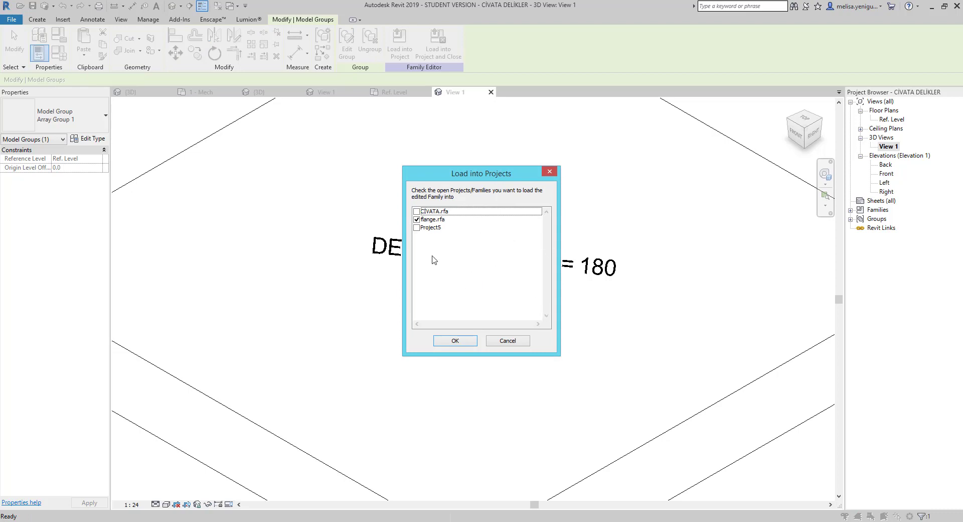
left_click(457, 340)
left_click(486, 256)
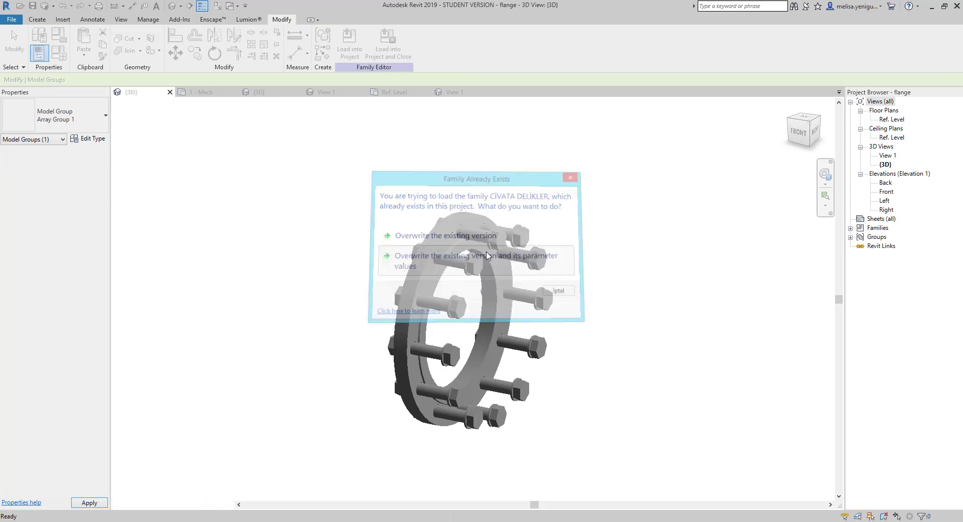
Select the bolt-hole family in the flange and start a new parameter in Family Types.
left_click(488, 234)
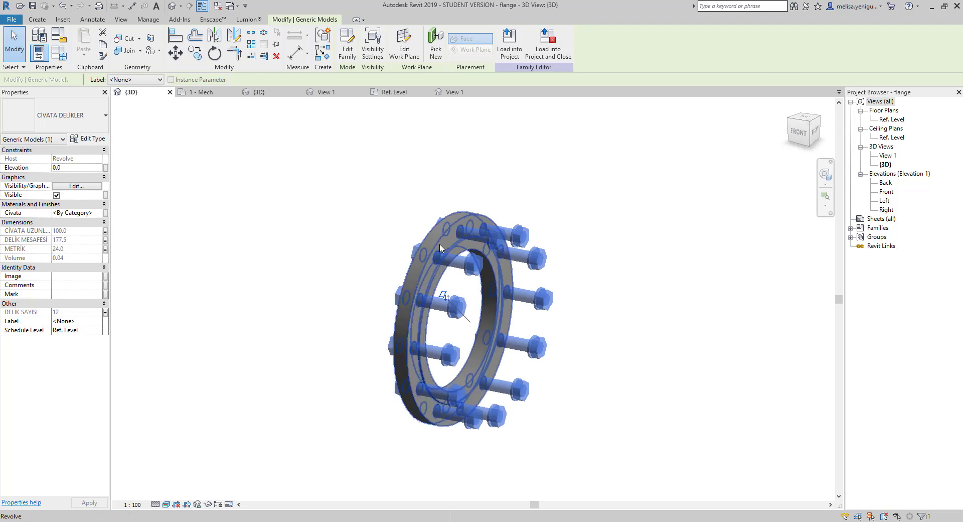
left_click(401, 261)
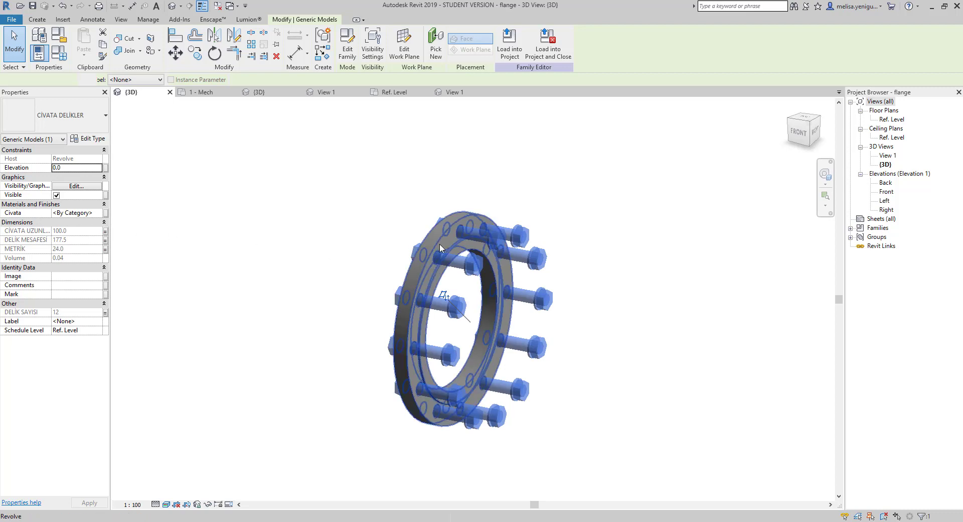
left_click(498, 236)
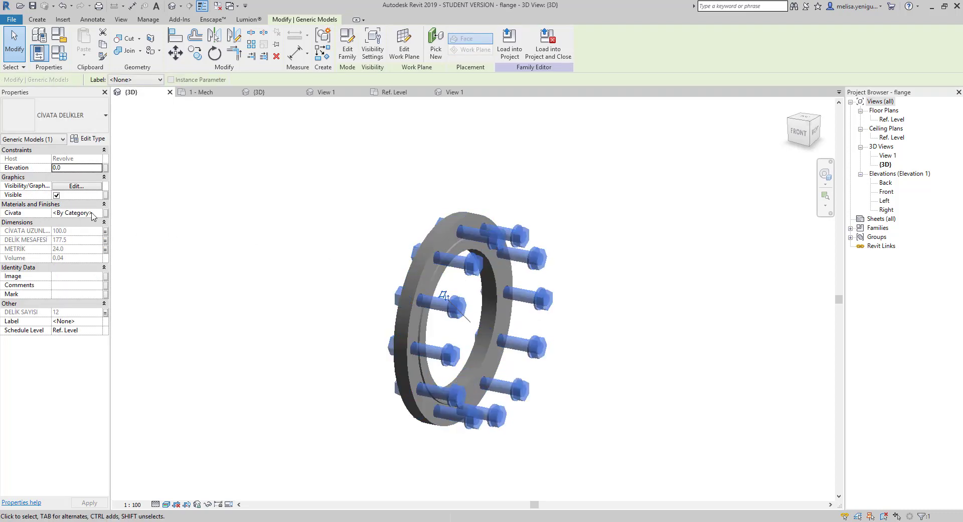
left_click(59, 52)
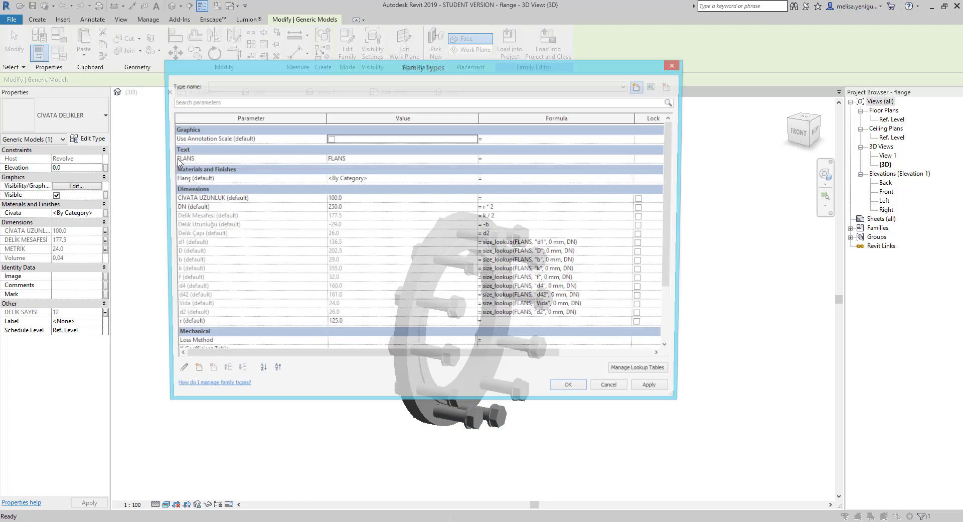
left_click(190, 373)
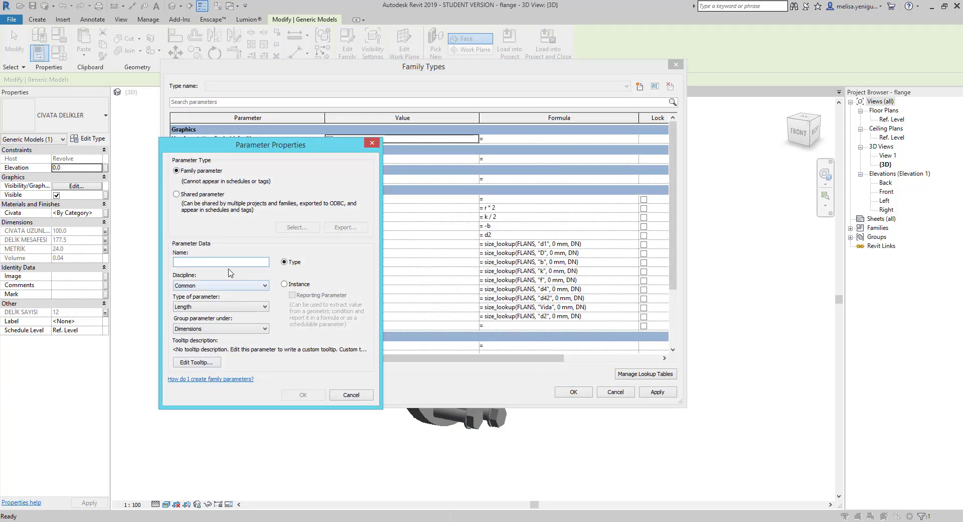
Create an instance Material parameter named 'civata' in the flange family.
type("civata")
left_click(298, 285)
left_click(221, 306)
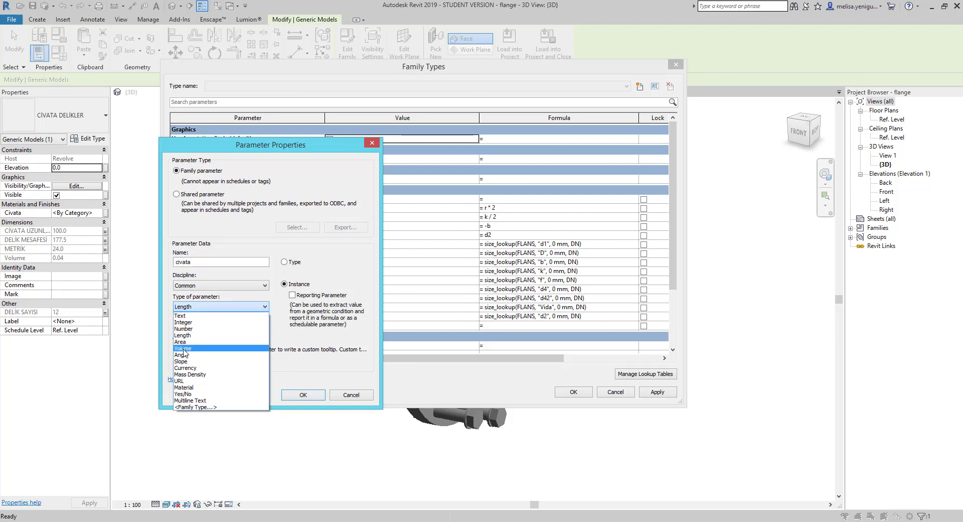
left_click(203, 387)
left_click(304, 397)
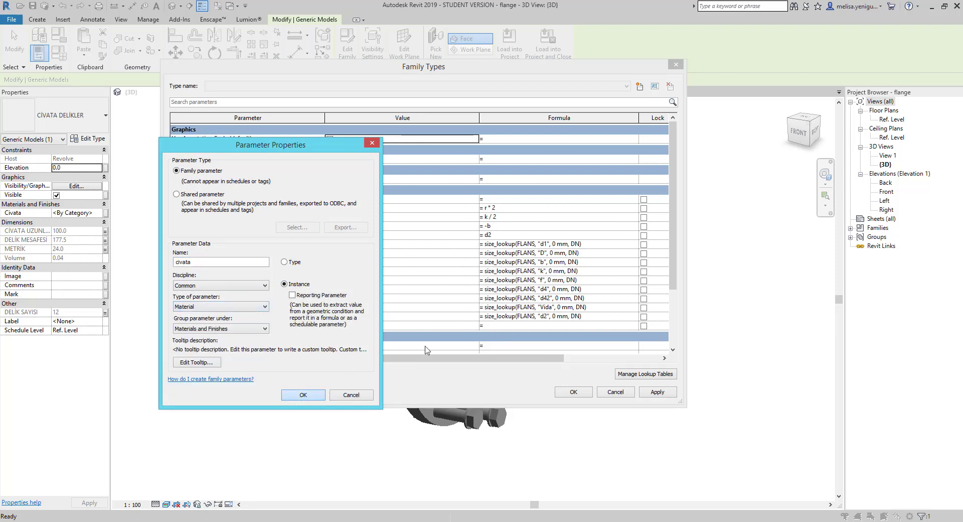
left_click(578, 394)
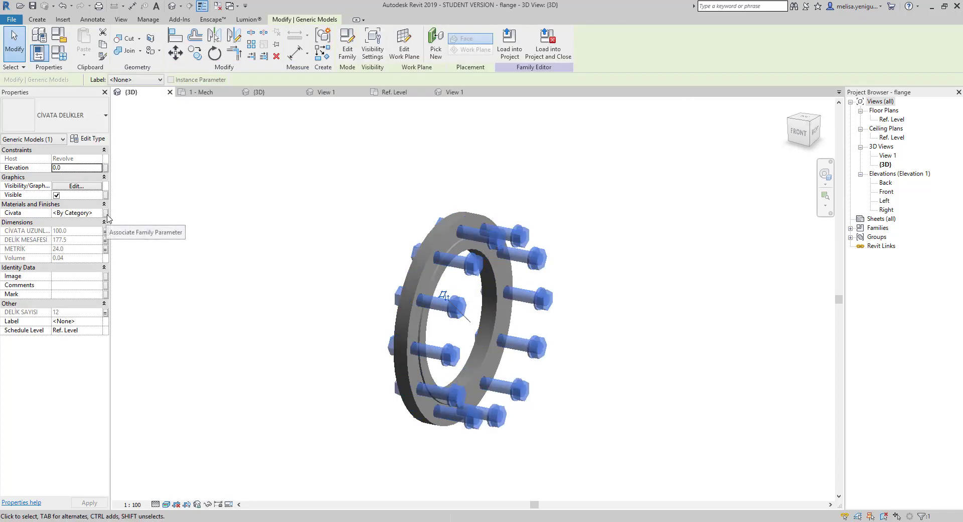
Associate the bolts' Civata material with the flange's civata parameter.
left_click(106, 213)
left_click(414, 234)
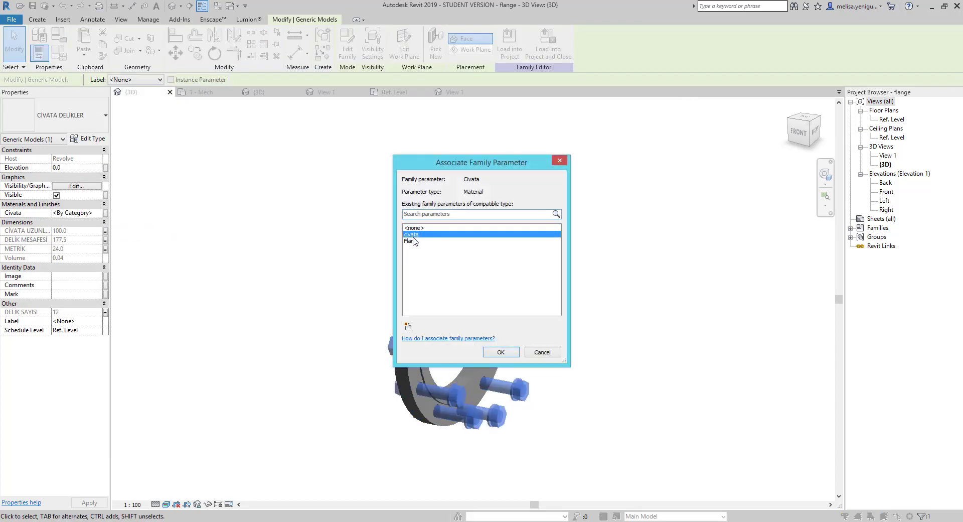
left_click(501, 352)
Load the flange into Project5, overwriting the existing version and parameter values, then select it.
left_click(372, 228)
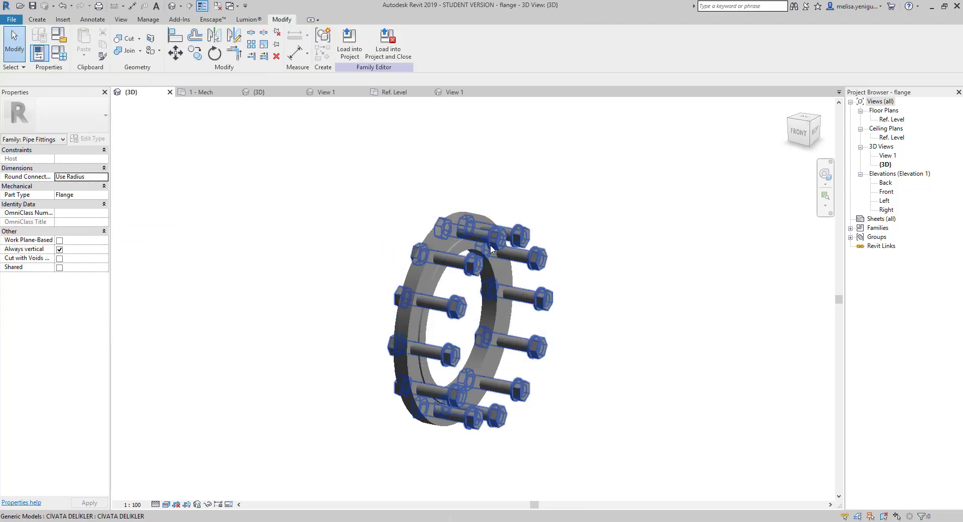
left_click(357, 48)
left_click(417, 228)
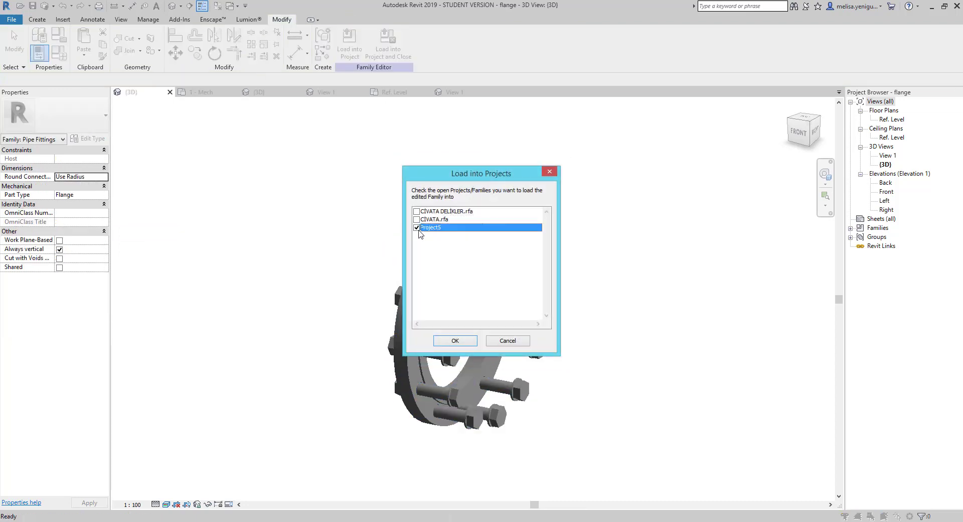
left_click(460, 341)
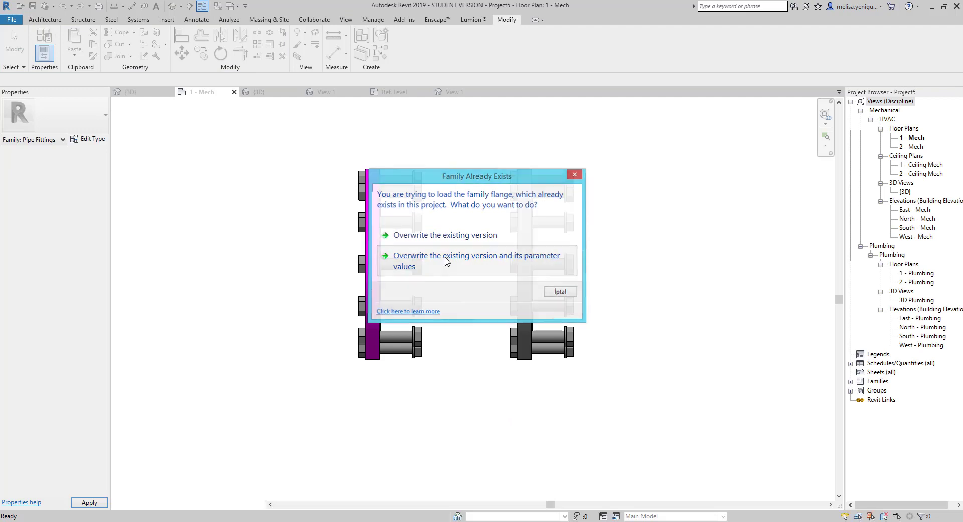
left_click(440, 267)
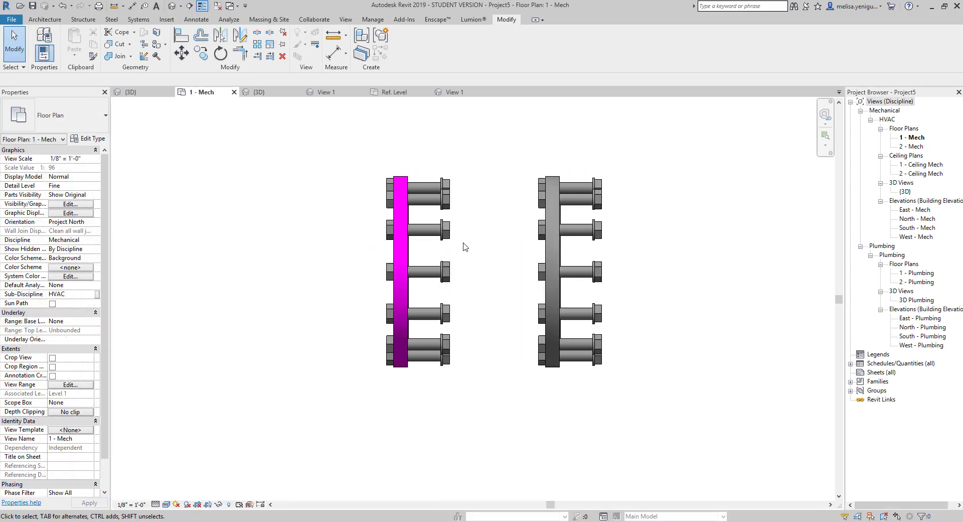
left_click(443, 231)
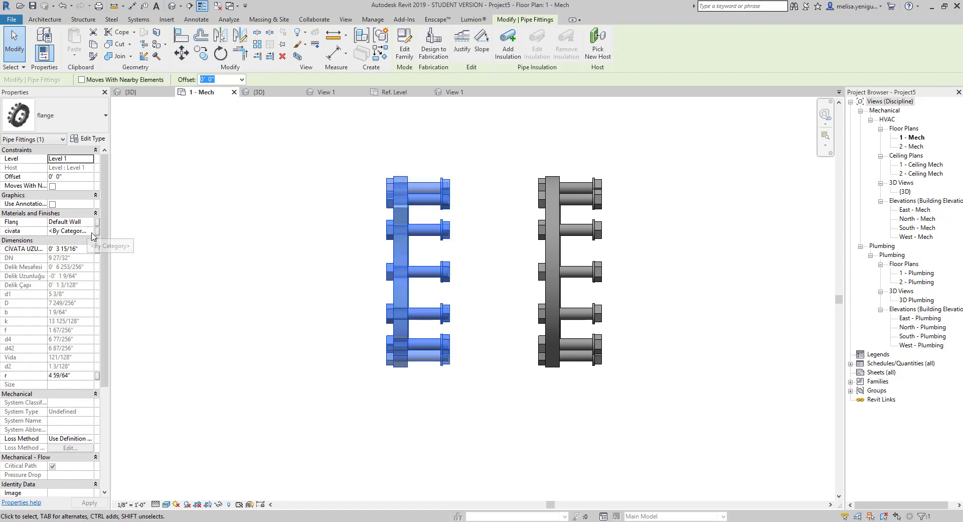
Set the flange's civata material to Default Roof recoloured blue (RGB 0 128 192).
left_click(75, 231)
left_click(97, 231)
left_click(129, 148)
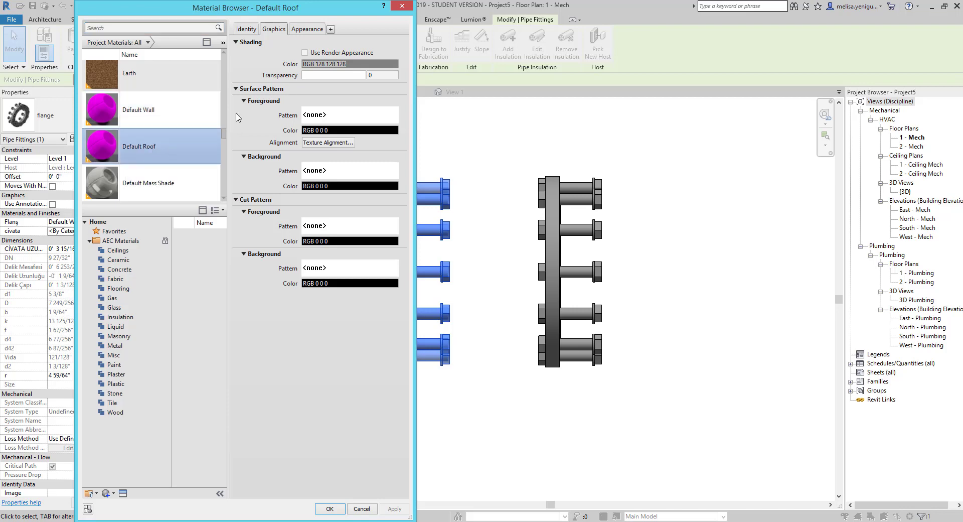
left_click(307, 28)
left_click(316, 139)
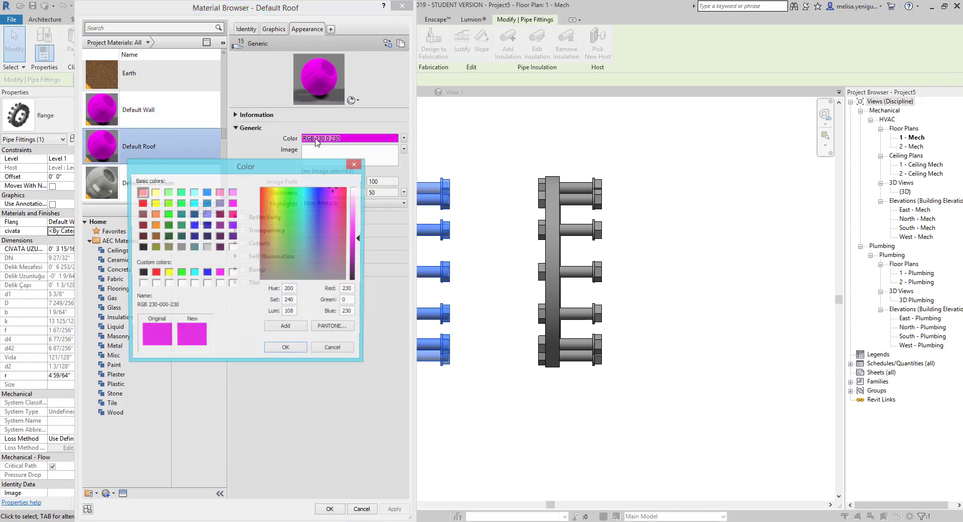
left_click(206, 203)
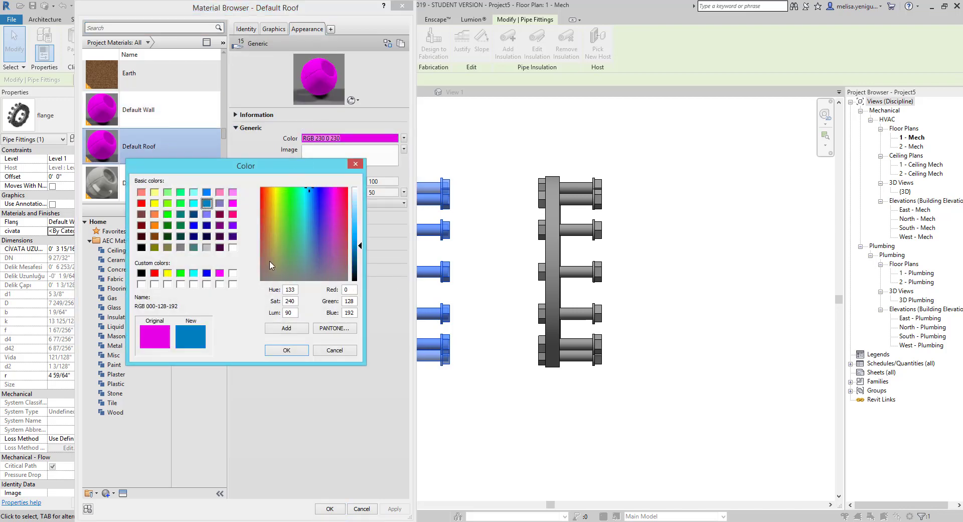
left_click(287, 350)
left_click(330, 507)
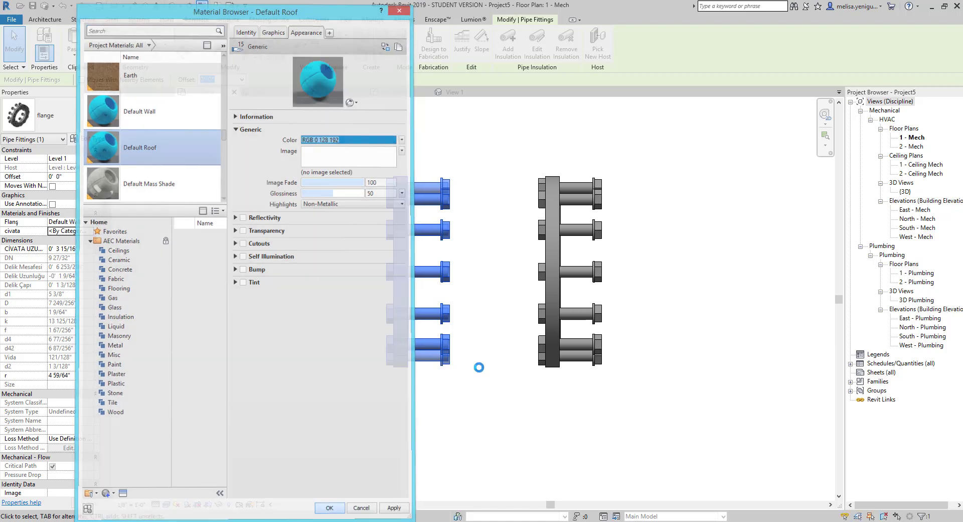
left_click(404, 400)
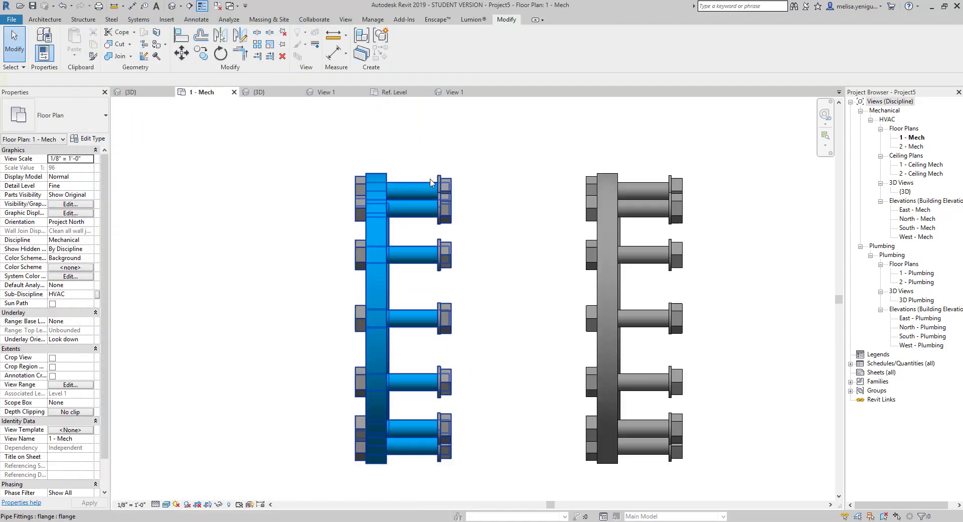
Set the left flange's Flanş material to Earth.
left_click(384, 233)
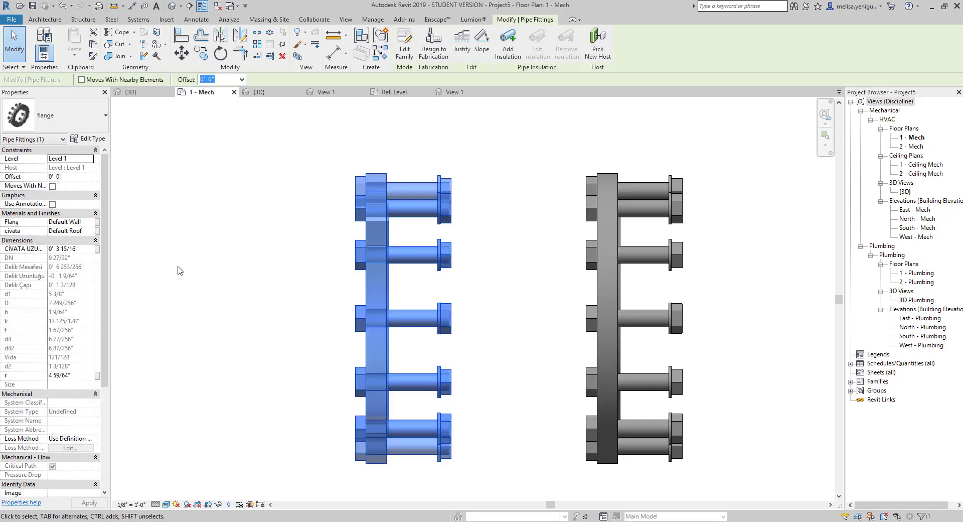
left_click(88, 225)
left_click(91, 221)
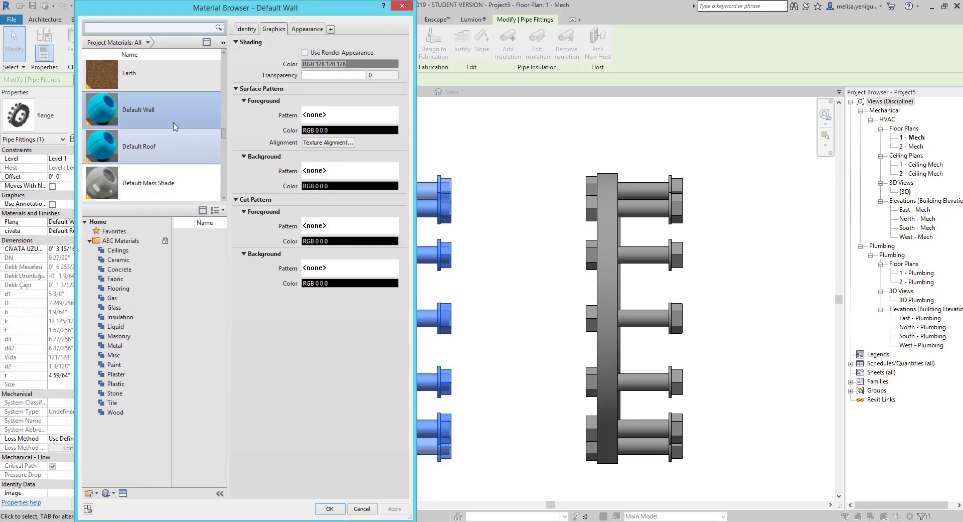
left_click(330, 508)
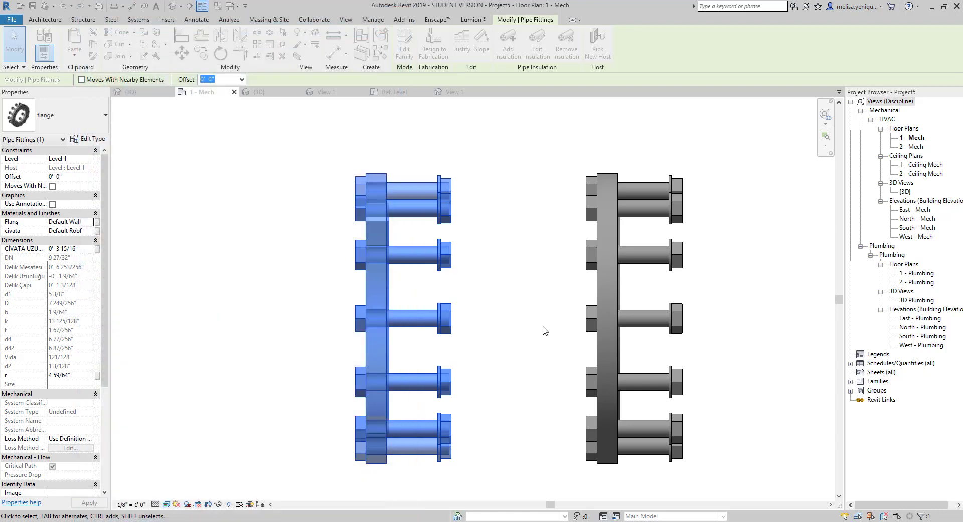
left_click(544, 271)
scroll(343, 311, "down", 2)
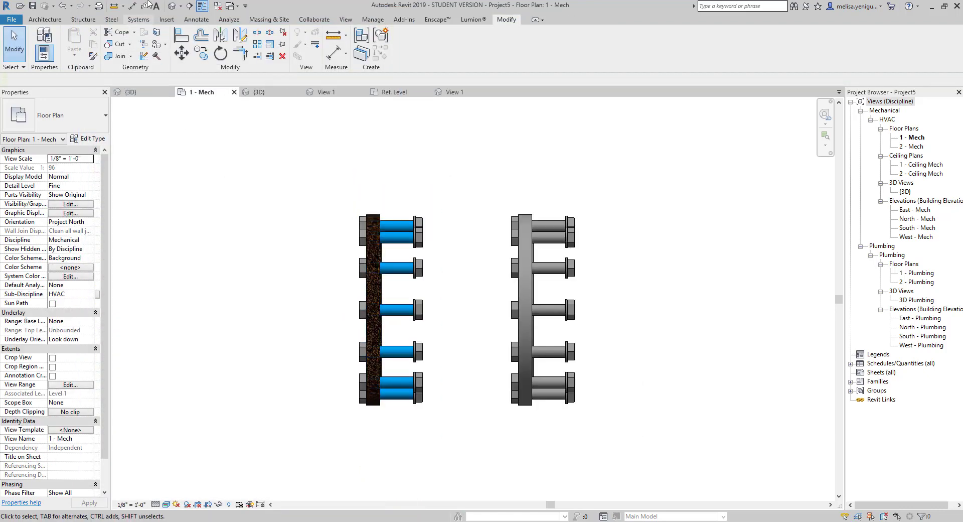
In the {3D} view, zoom and orbit to inspect the brown-textured flange ring and blue bolts.
left_click(173, 6)
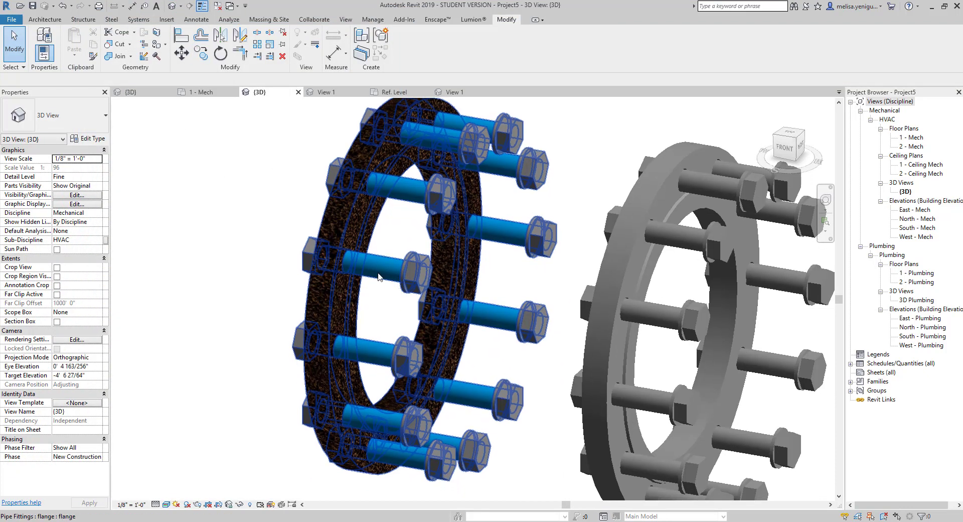
scroll(358, 218, "up", 5)
left_click(358, 218)
left_click(275, 175)
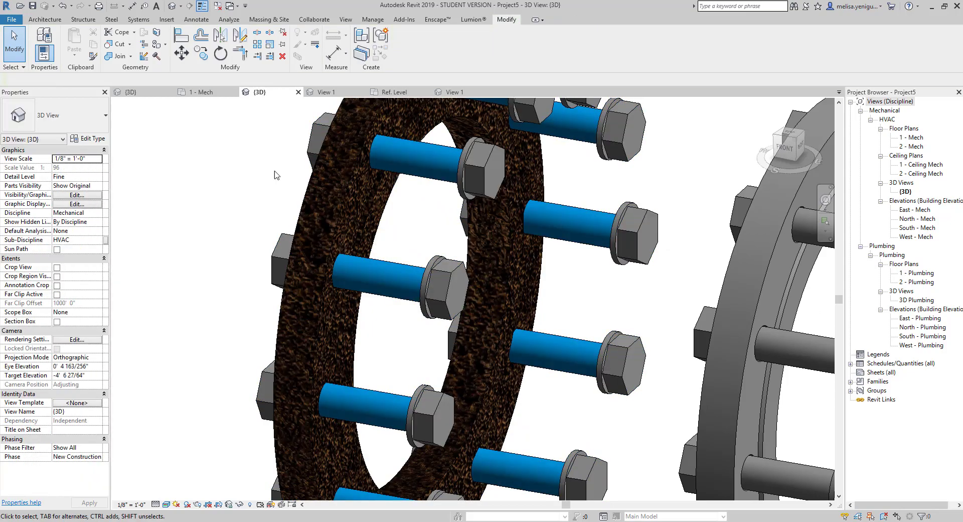
scroll(315, 216, "down", 4)
middle_click_drag(323, 228, 312, 222, "shift")
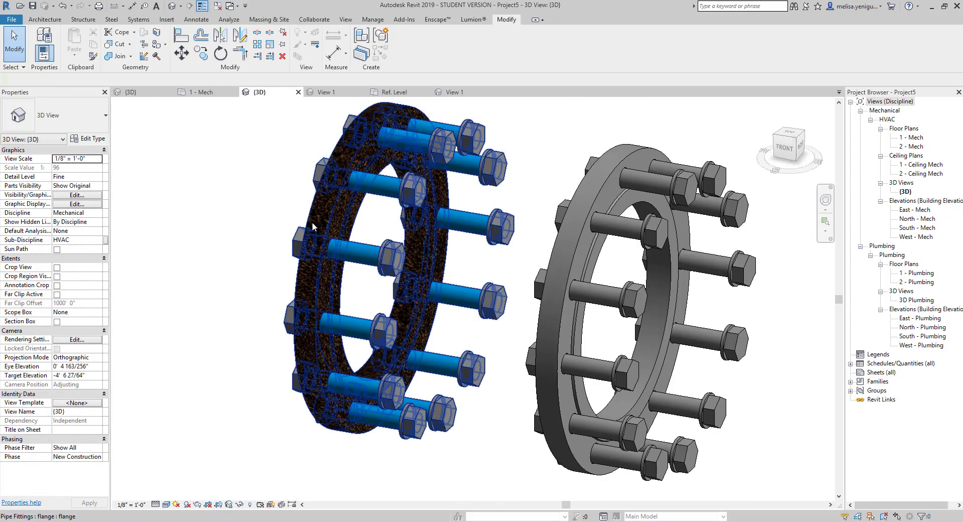
scroll(249, 215, "down", 2)
scroll(327, 190, "up", 4)
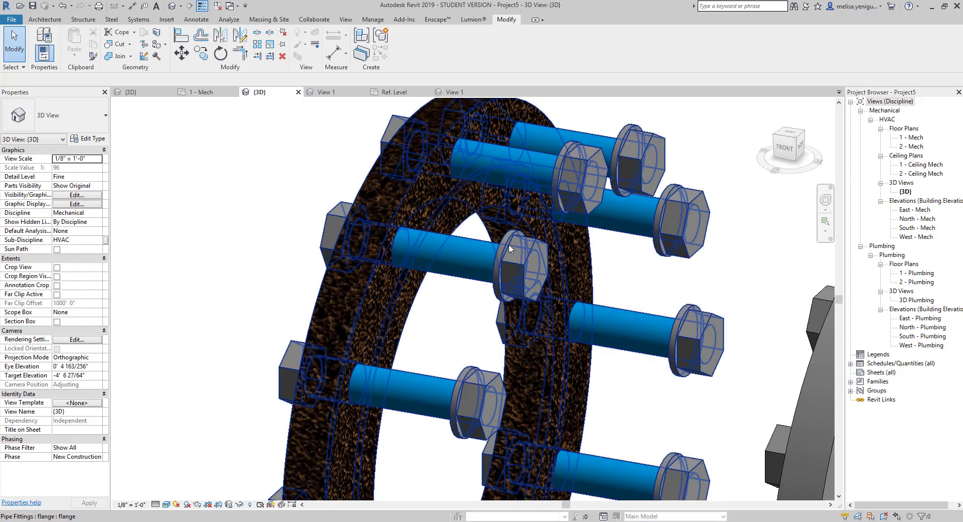
scroll(308, 285, "down", 1)
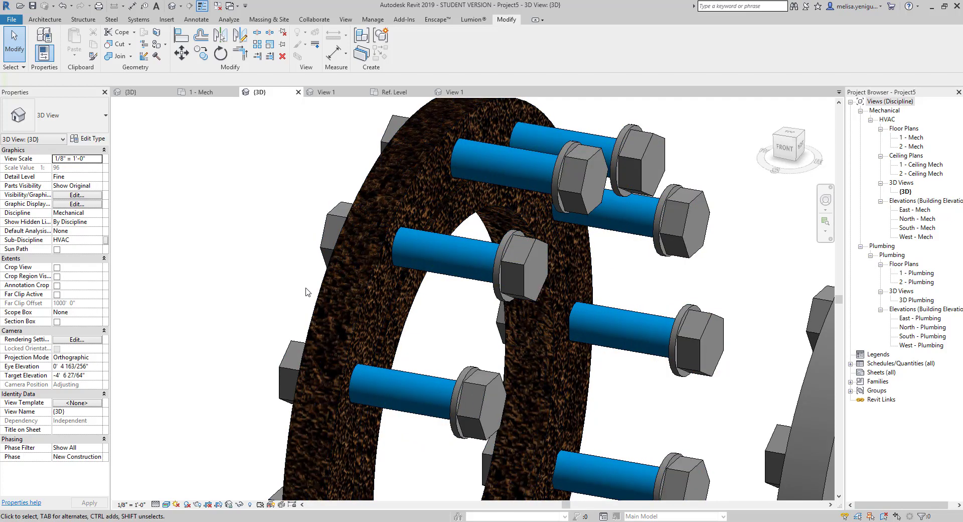
scroll(308, 285, "down", 2)
scroll(308, 285, "down", 1)
scroll(307, 285, "down", 2)
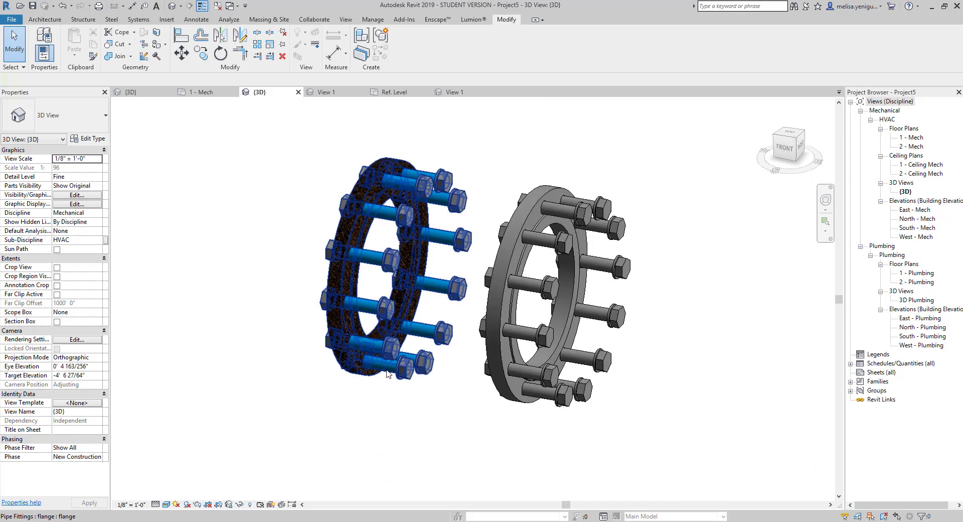
scroll(390, 351, "up", 4)
scroll(390, 351, "up", 3)
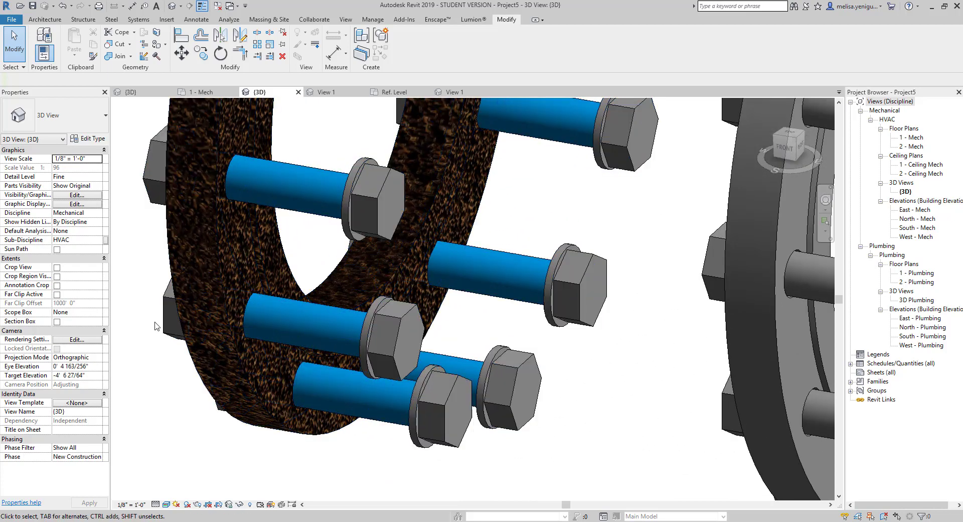
scroll(350, 393, "down", 2)
scroll(369, 383, "down", 2)
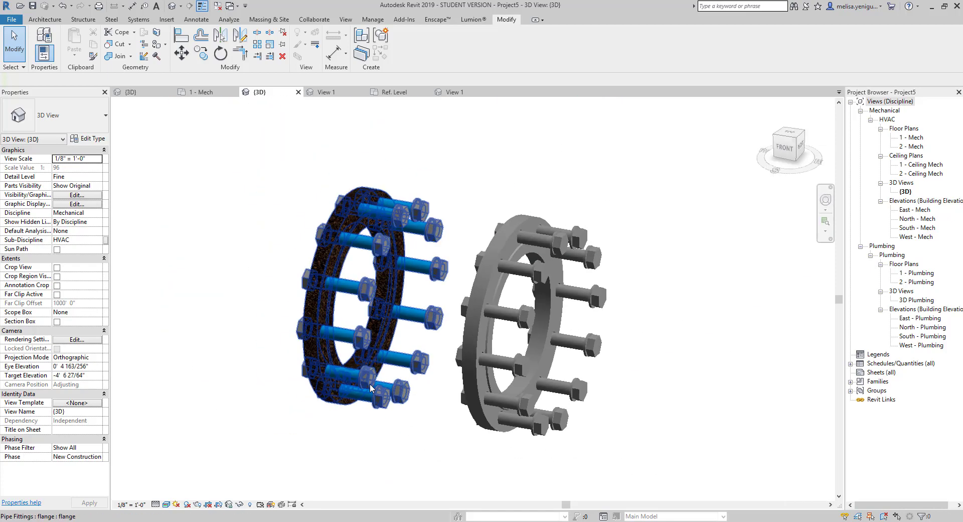
mouse_move(398, 397)
middle_mouse_down()
mouse_move(374, 406)
mouse_move(385, 371)
middle_mouse_up()
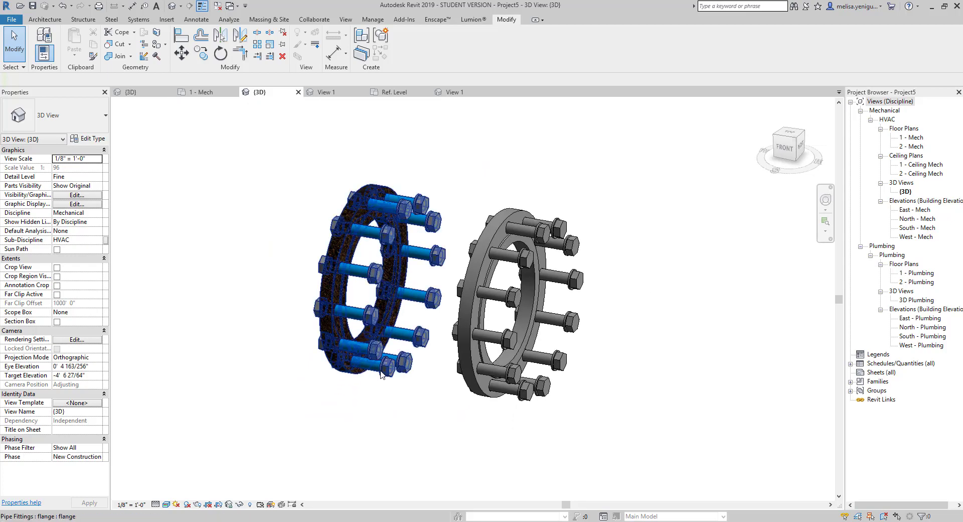
scroll(406, 369, "up", 3)
scroll(304, 264, "up", 2)
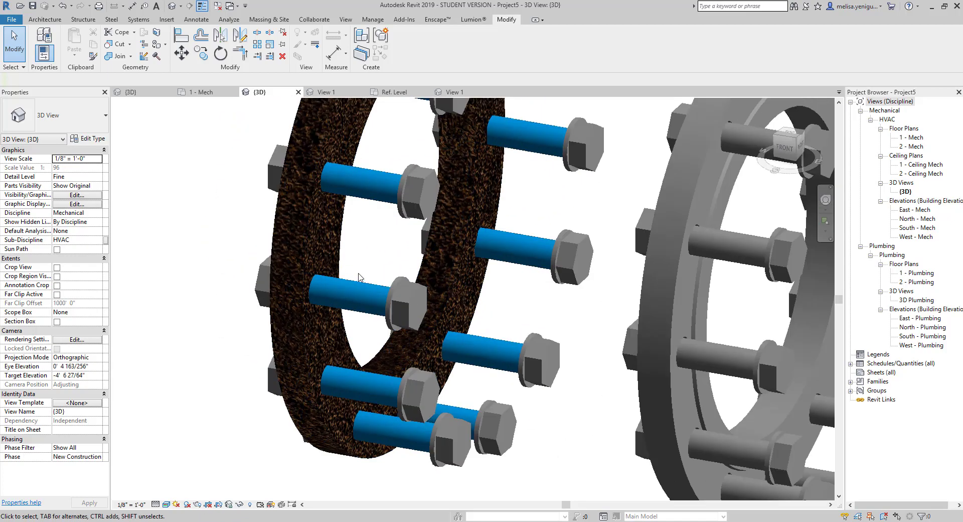
scroll(362, 290, "up", 2)
left_click(362, 290)
scroll(196, 289, "up", 2)
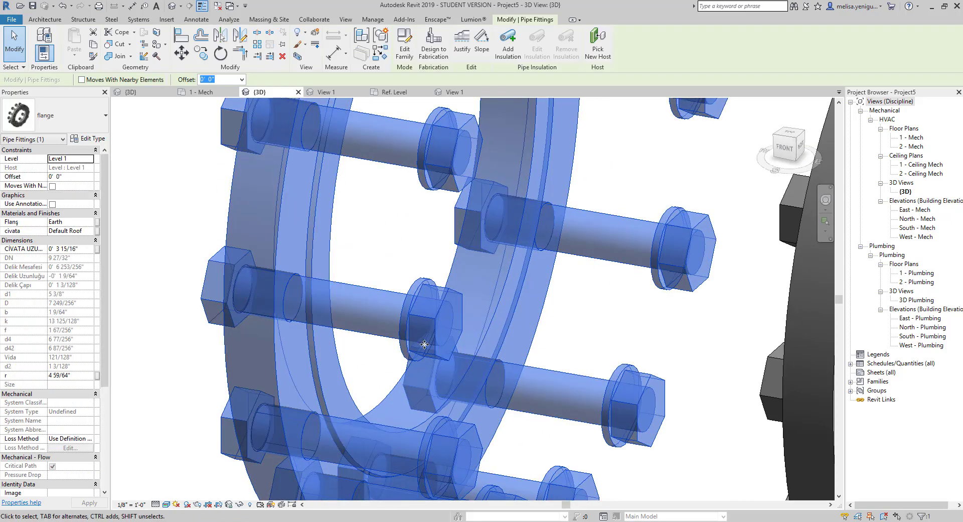
scroll(292, 288, "down", 3)
key("Escape")
scroll(293, 288, "down", 3)
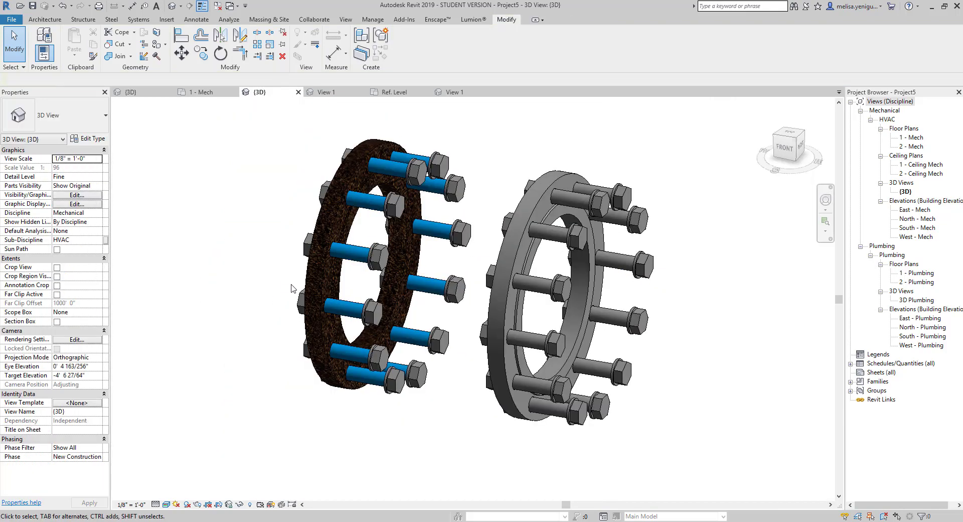
scroll(351, 261, "down", 2)
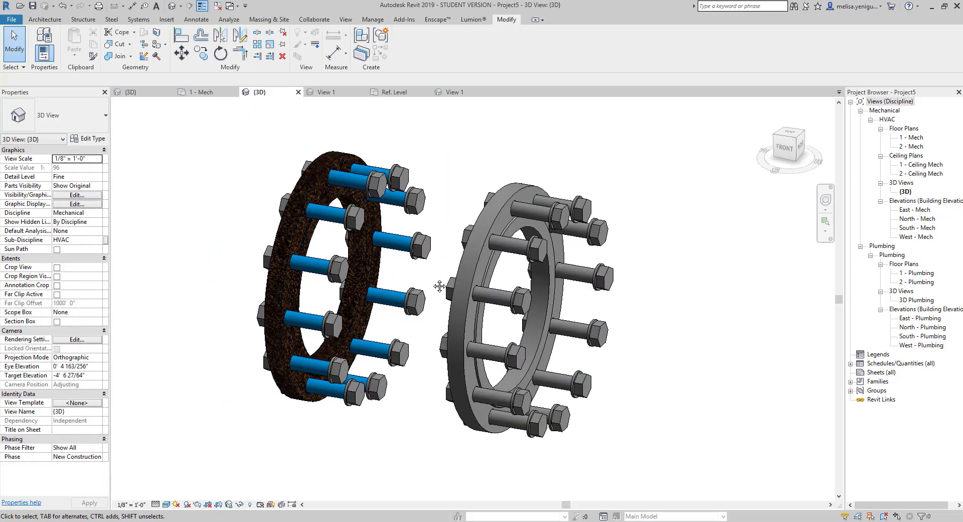
scroll(441, 286, "up", 1)
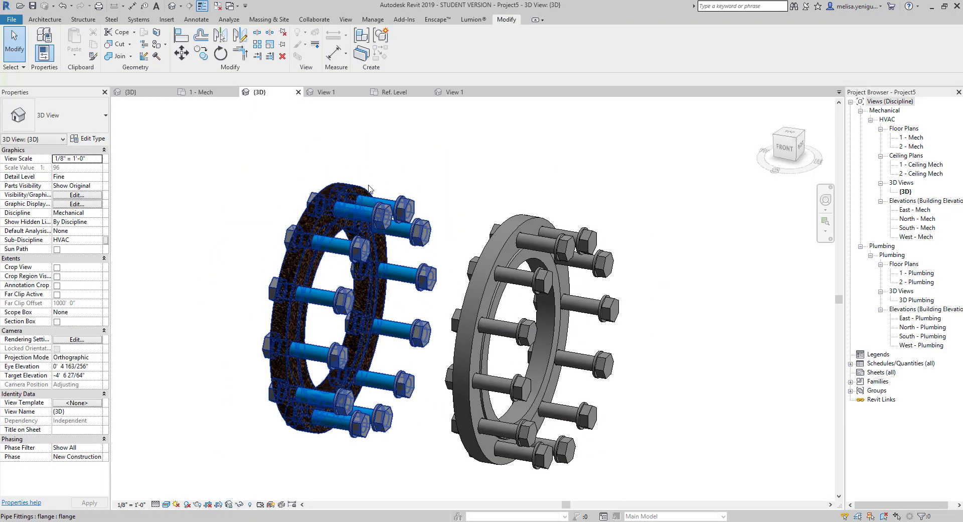
left_click(139, 94)
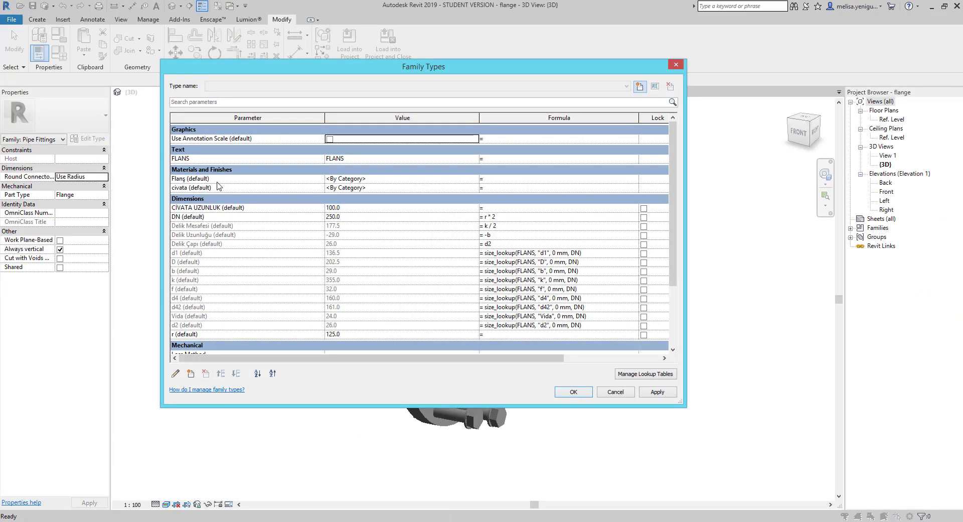
left_click(217, 181)
left_click(175, 374)
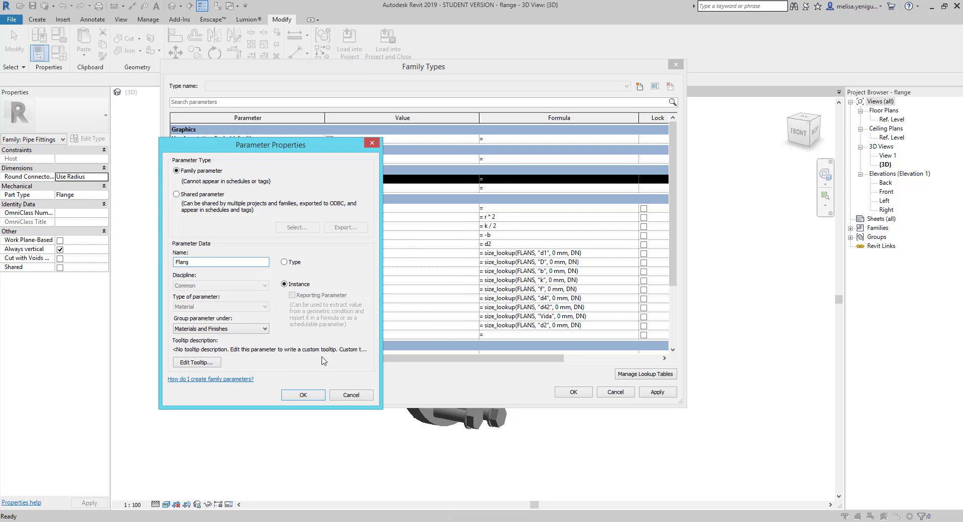
left_click(307, 399)
left_click(573, 392)
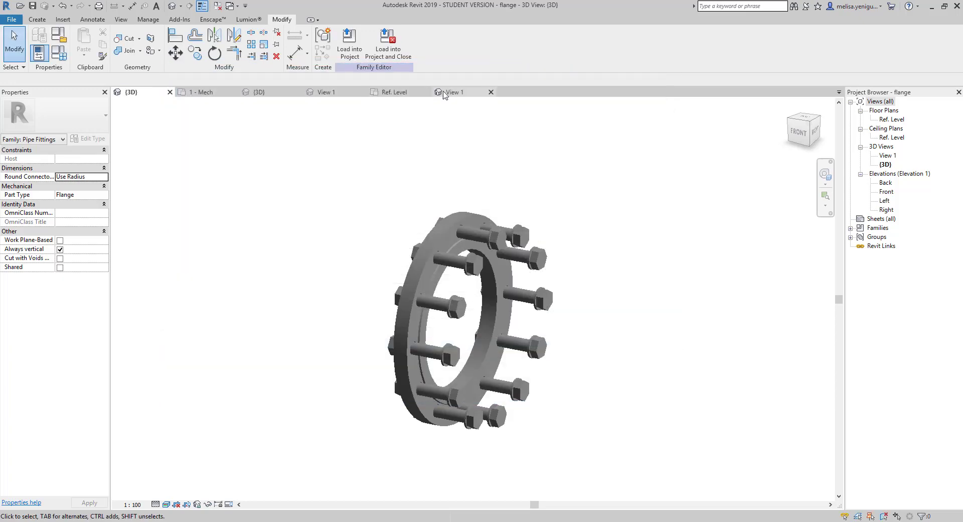
left_click(259, 92)
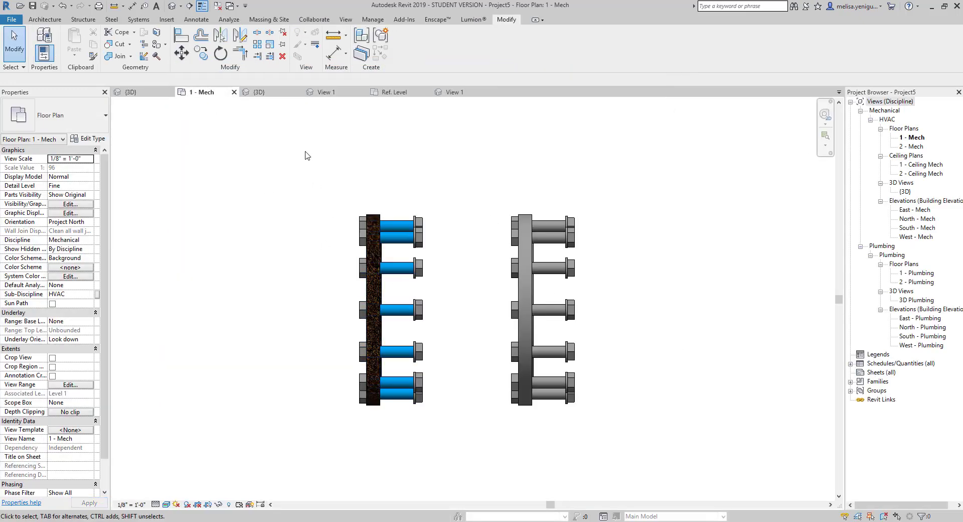
Orbit the 3D view so the blue-bolted textured flange and the grey flange face the front.
scroll(349, 271, "down", 3)
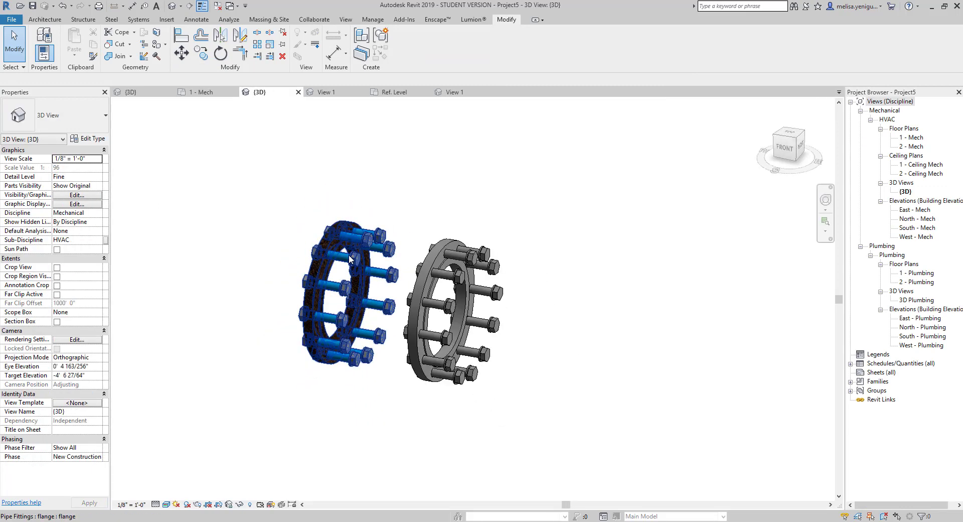
left_click(351, 271)
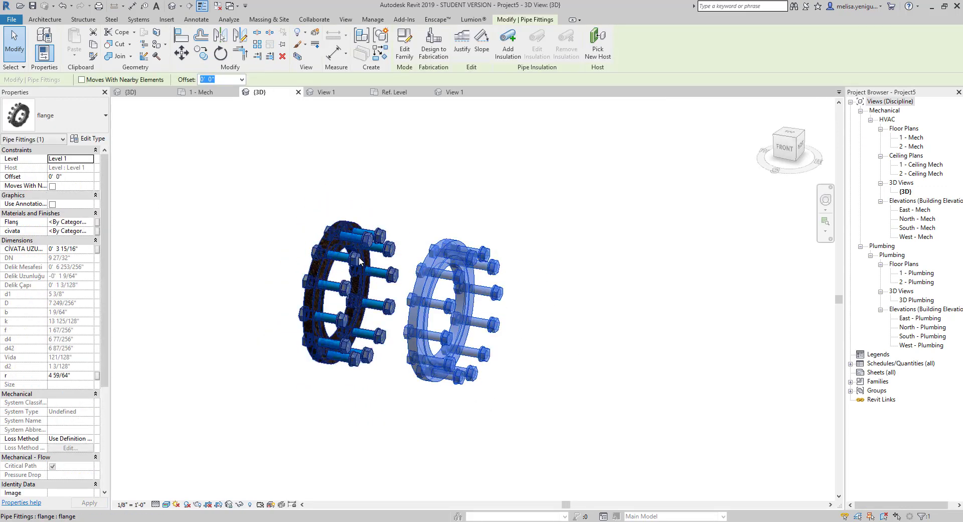
left_click(484, 218)
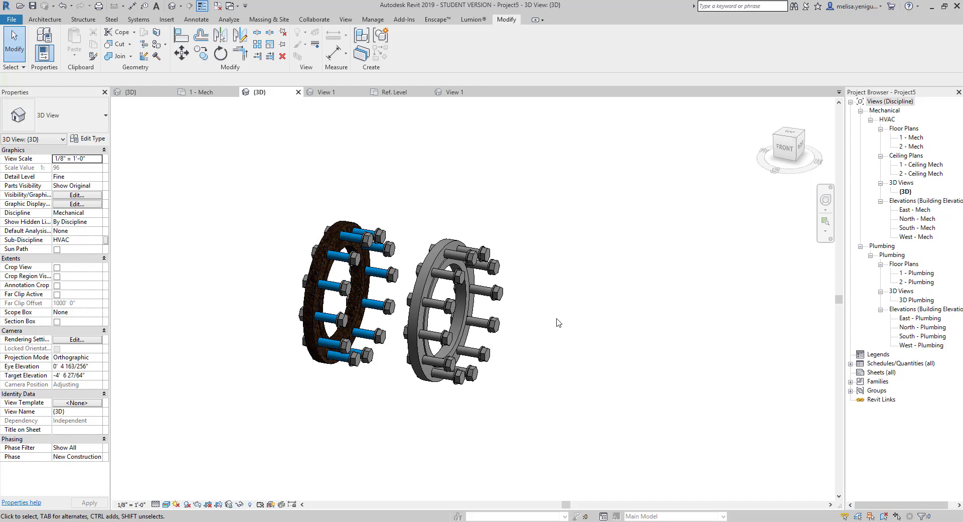
mouse_move(581, 300)
middle_mouse_down("shift")
mouse_move(594, 298)
mouse_move(608, 331)
mouse_move(718, 310)
mouse_move(587, 329)
mouse_move(695, 338)
mouse_move(456, 341)
mouse_move(451, 363)
mouse_move(607, 369)
mouse_move(628, 362)
middle_mouse_up("shift")
scroll(581, 333, "up", 3)
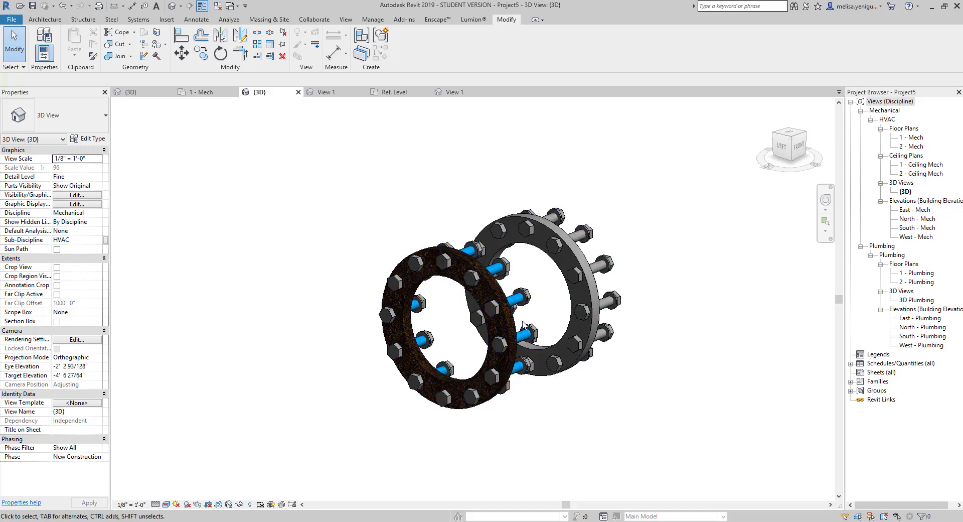
middle_click_drag(538, 354, 522, 309, "shift")
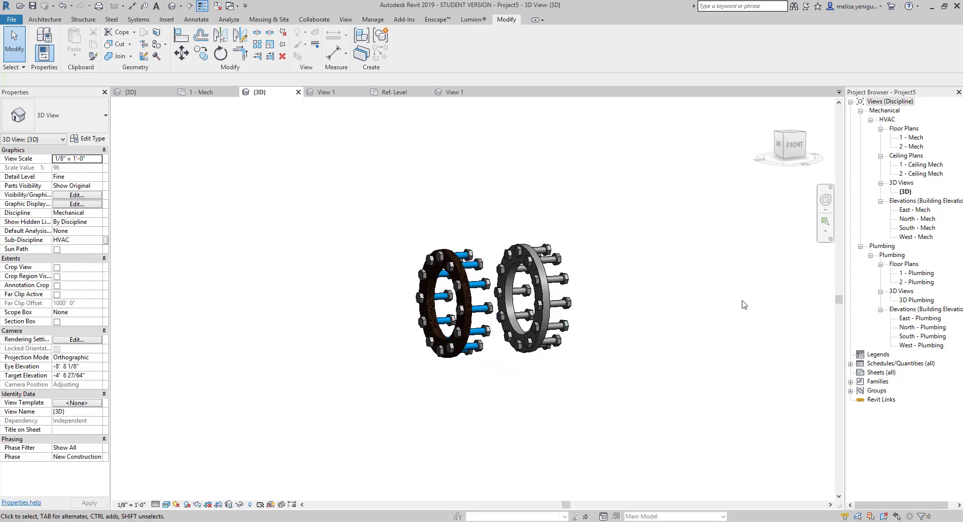